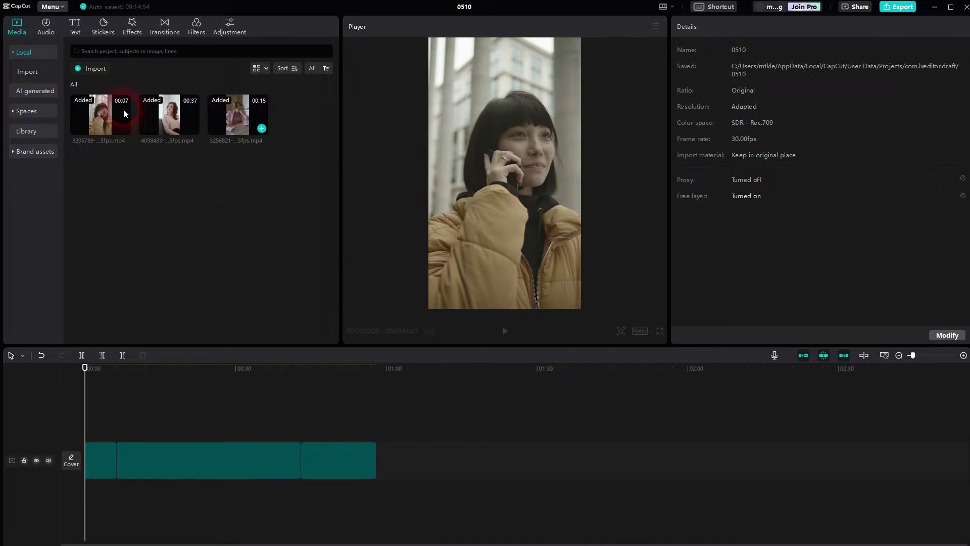
# Step: Return the playhead to the start and set the project's aspect ratio to 16:9
pyautogui.click(259, 141)
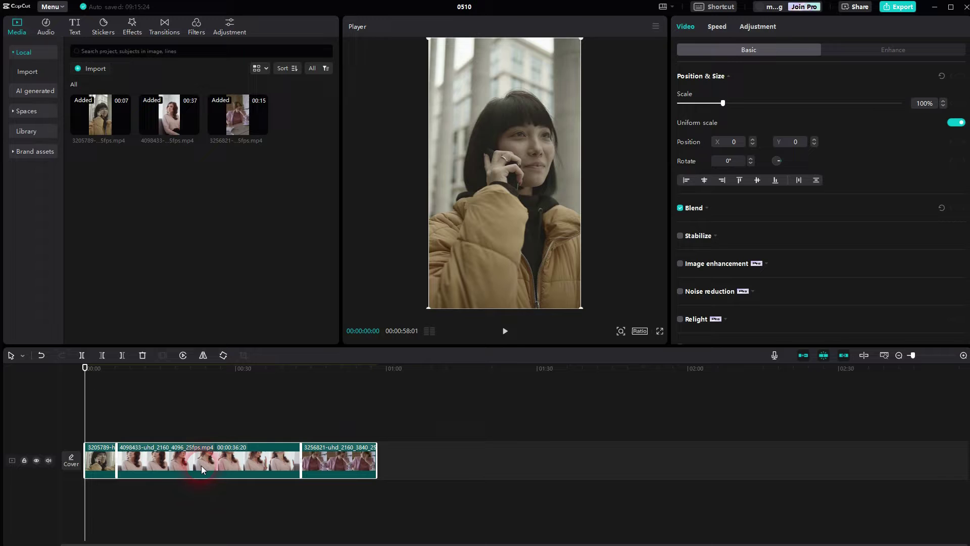
pyautogui.click(227, 426)
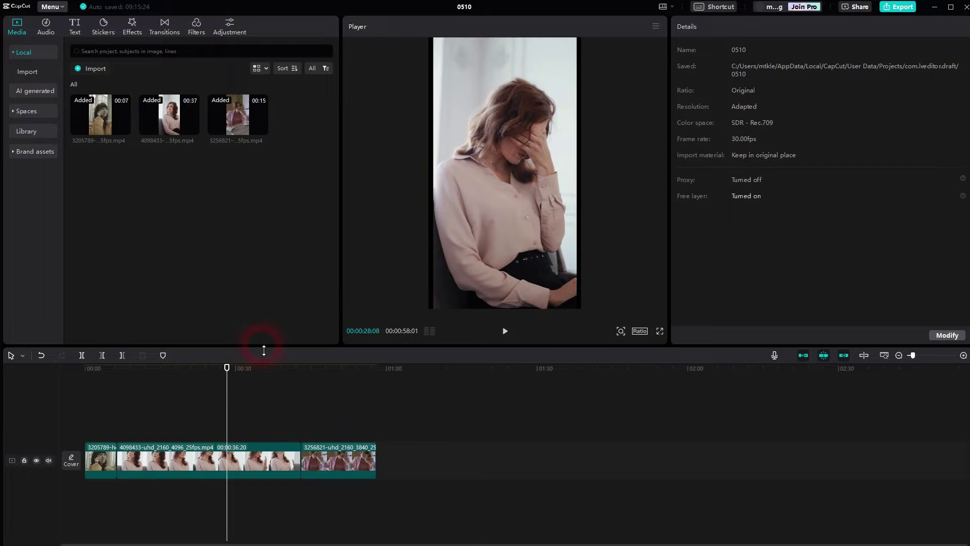
pyautogui.moveTo(229, 398); pyautogui.dragTo(92, 400)
pyautogui.click(92, 399)
pyautogui.click(640, 330)
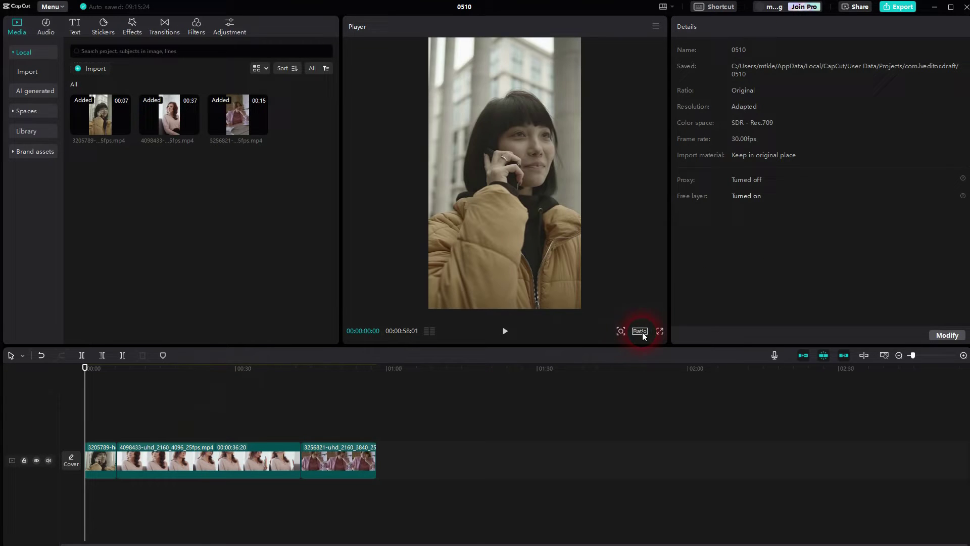
pyautogui.click(680, 374)
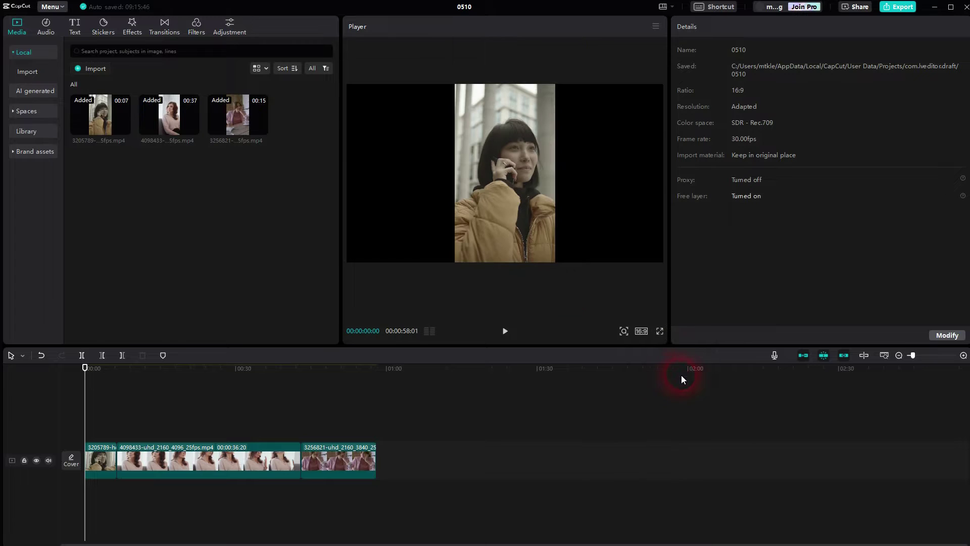
# Step: Position the yellow-jacket clip against the frame's left edge at X -1312 and lift it onto its own track at the start
pyautogui.click(97, 457)
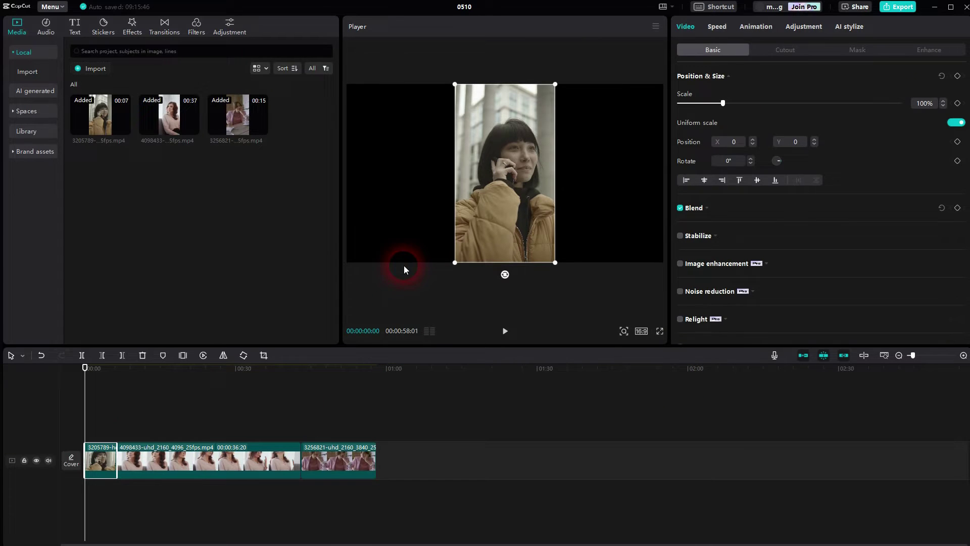
pyautogui.moveTo(497, 176); pyautogui.dragTo(390, 175)
pyautogui.click(172, 462)
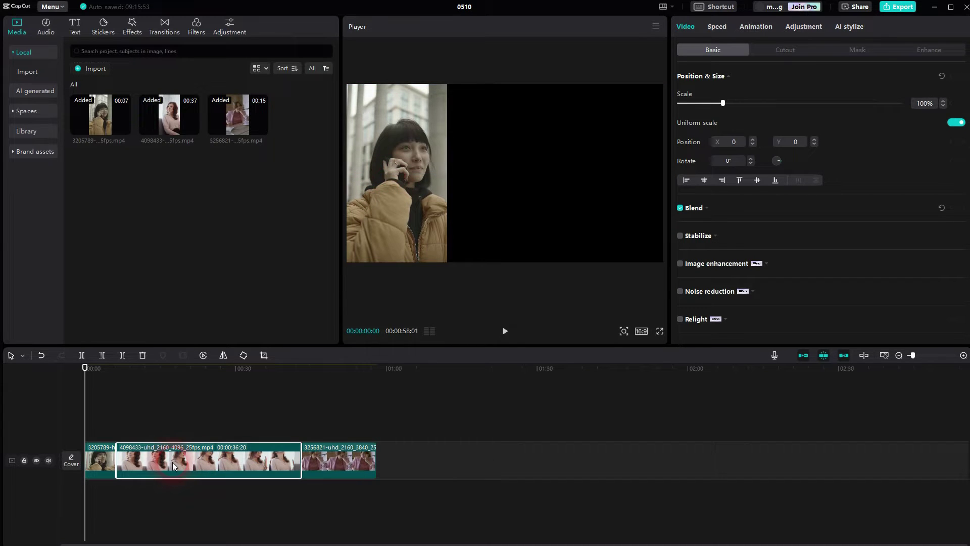
pyautogui.moveTo(100, 461); pyautogui.dragTo(95, 424)
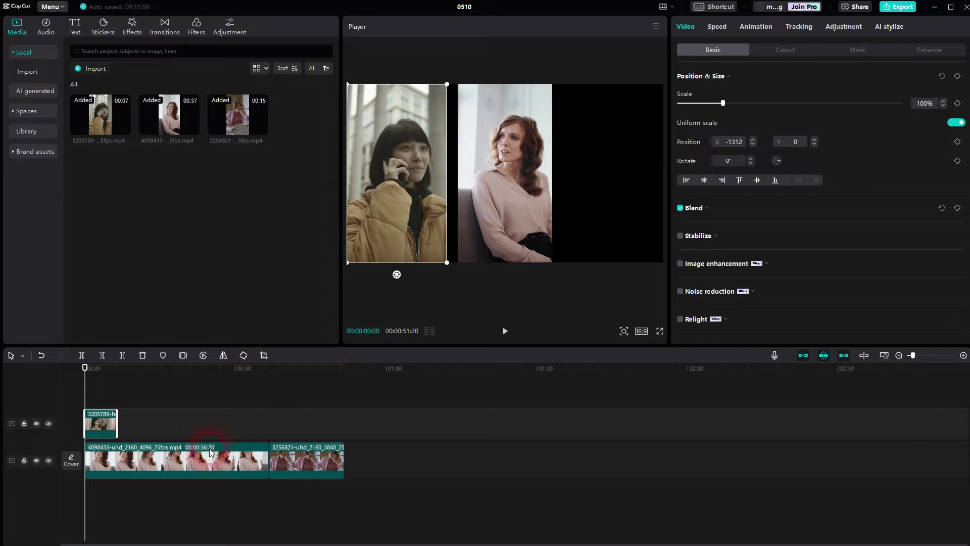
# Step: Enlarge the pink-blouse clip in the middle until it closes the gap beside the left clip
pyautogui.click(517, 163)
pyautogui.moveTo(521, 168)
pyautogui.mouseDown()
pyautogui.moveTo(511, 166)
pyautogui.moveTo(522, 166)
pyautogui.mouseUp()
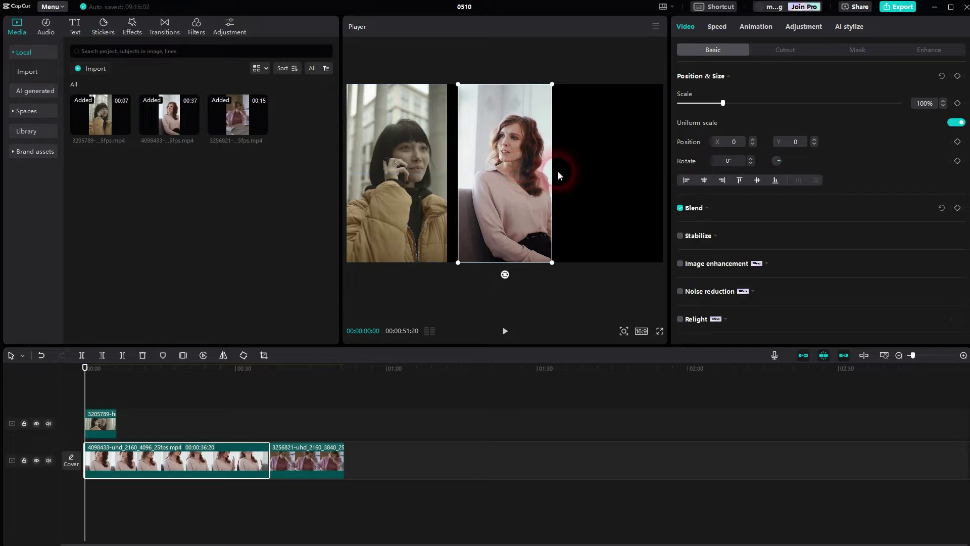
pyautogui.moveTo(552, 263); pyautogui.dragTo(584, 283)
pyautogui.click(449, 306)
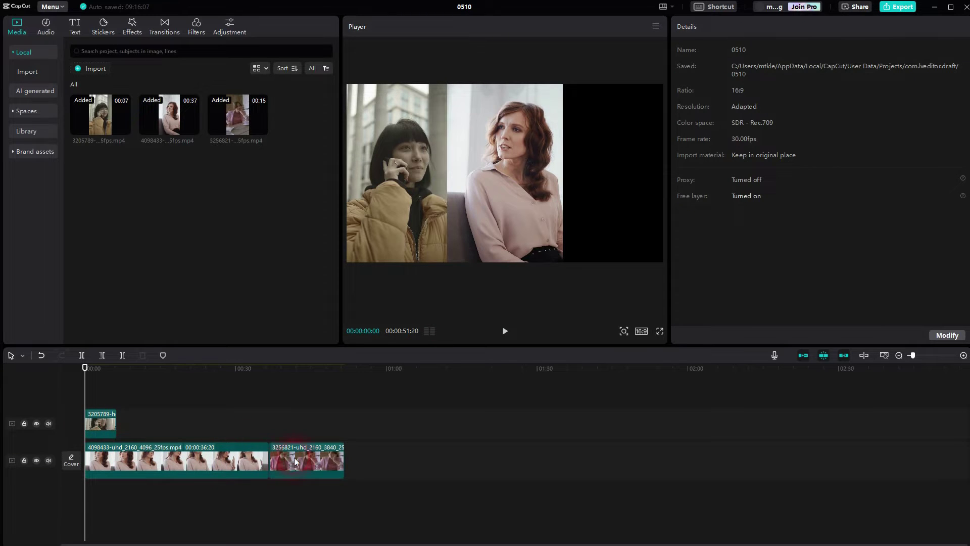
# Step: Move the pink-blazer clip to a new top track at the start and position it against the frame's right edge at X 1312
pyautogui.moveTo(296, 462); pyautogui.dragTo(114, 382)
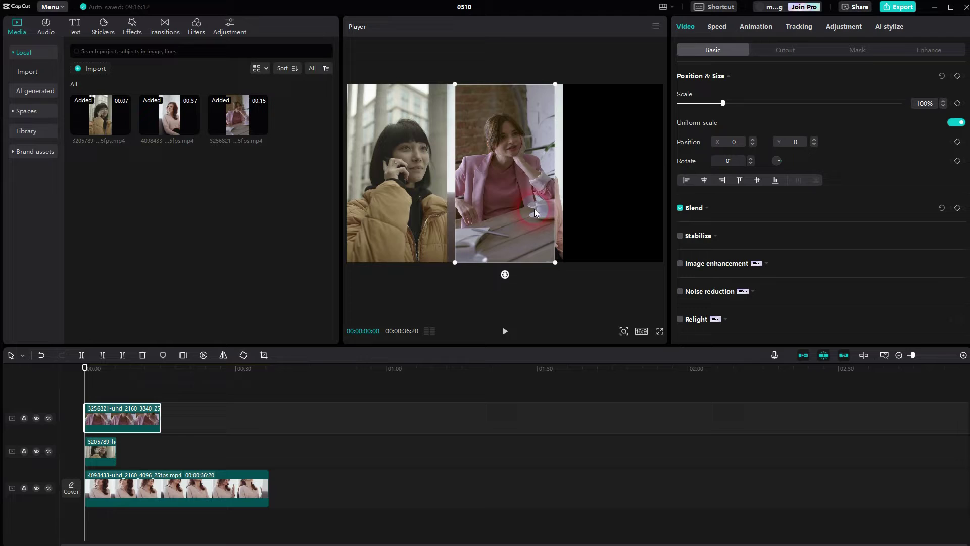
pyautogui.moveTo(493, 172); pyautogui.dragTo(603, 174)
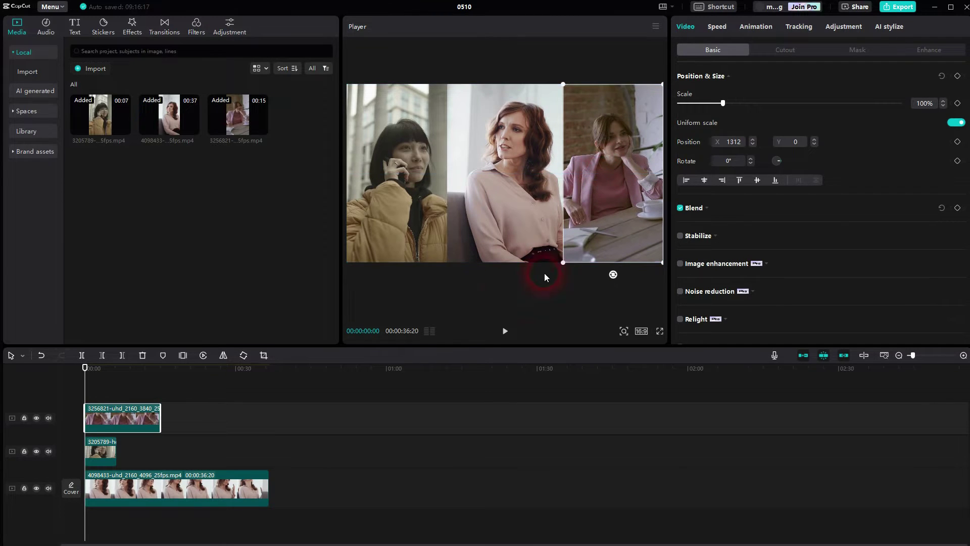
# Step: Play the three-way split screen to check the clip lengths, and return the playhead to the start
pyautogui.click(505, 331)
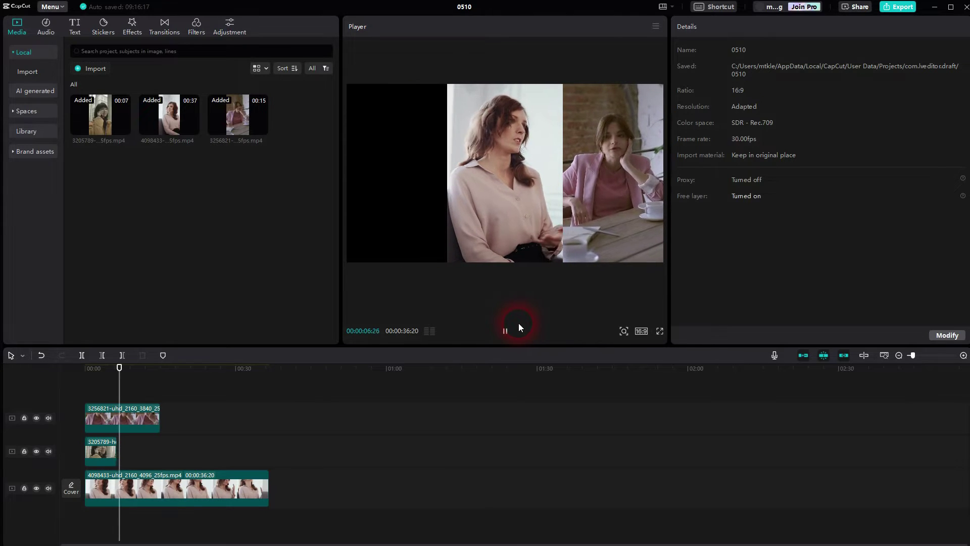
pyautogui.click(519, 324)
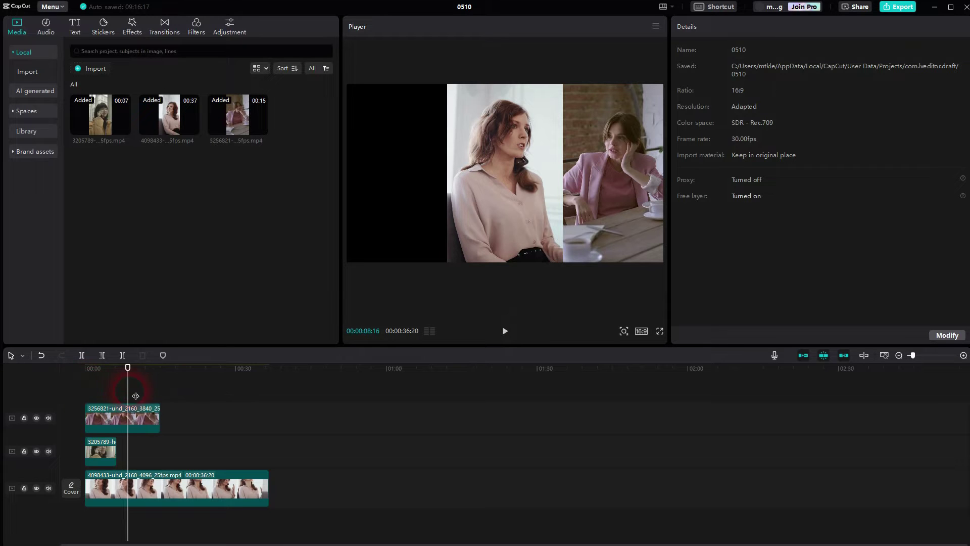
pyautogui.moveTo(131, 396); pyautogui.dragTo(13, 402)
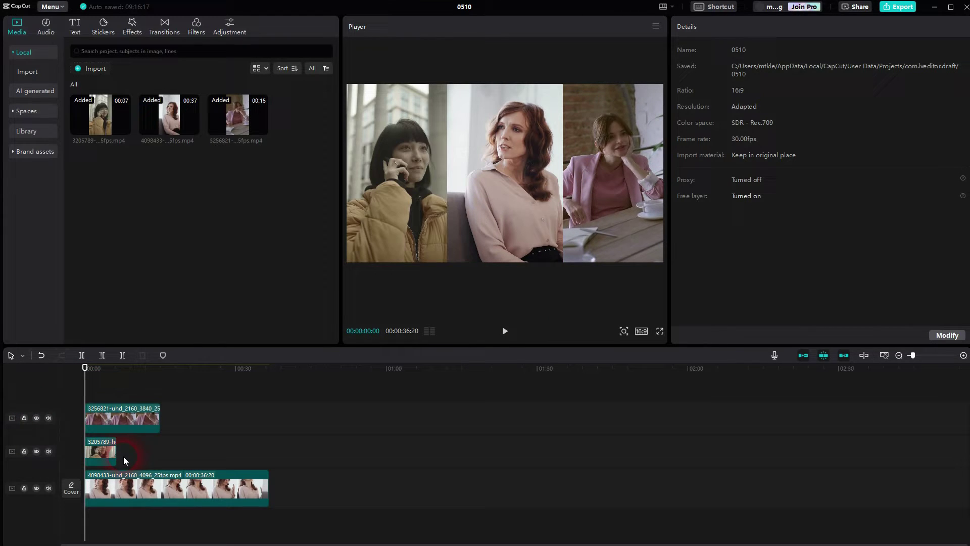
# Step: Split the top and bottom clips at the end of the shortest clip and delete the excess pieces
pyautogui.press('b')
pyautogui.click(117, 485)
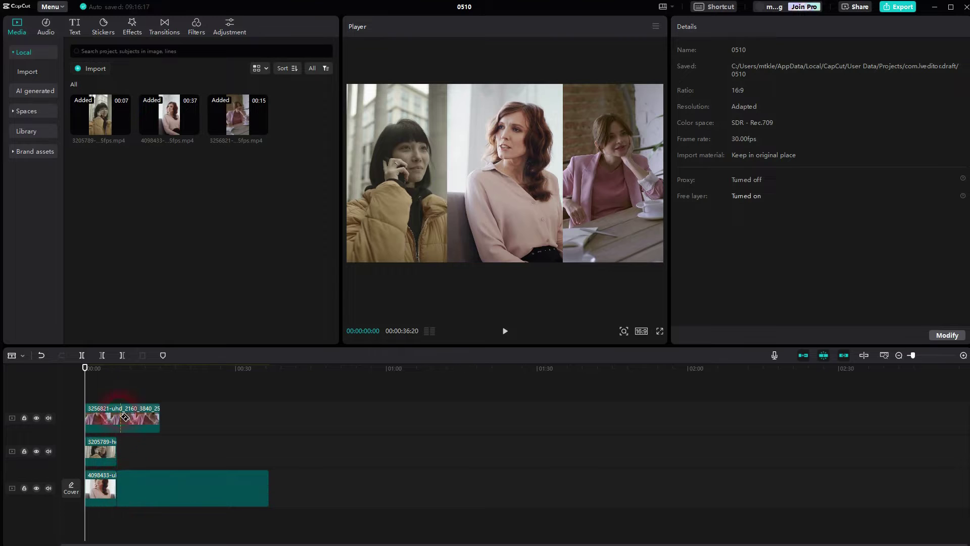
pyautogui.click(118, 417)
pyautogui.press('a')
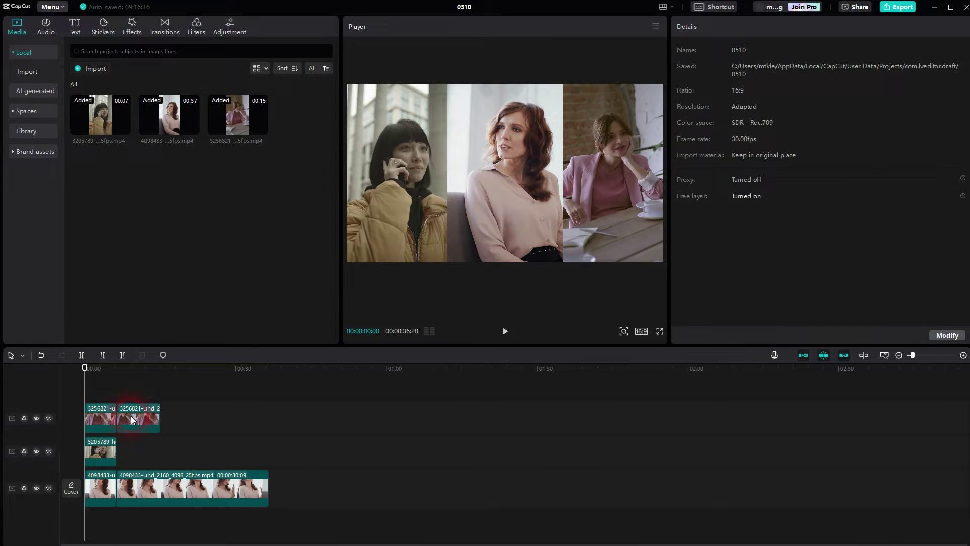
pyautogui.click(132, 416)
pyautogui.press('Delete')
pyautogui.click(159, 489)
pyautogui.press('Delete')
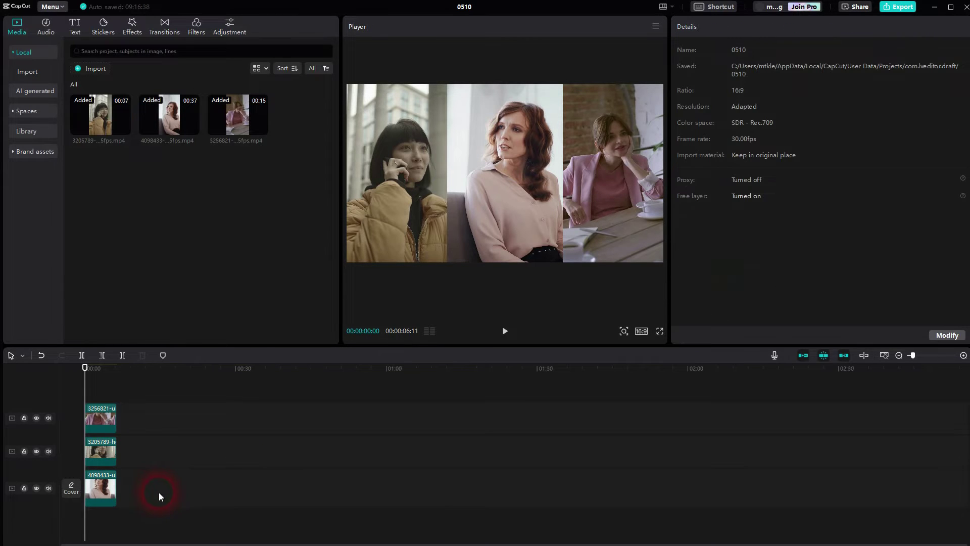
# Step: Preview the trimmed split screen and put the playhead back at the start
pyautogui.click(506, 331)
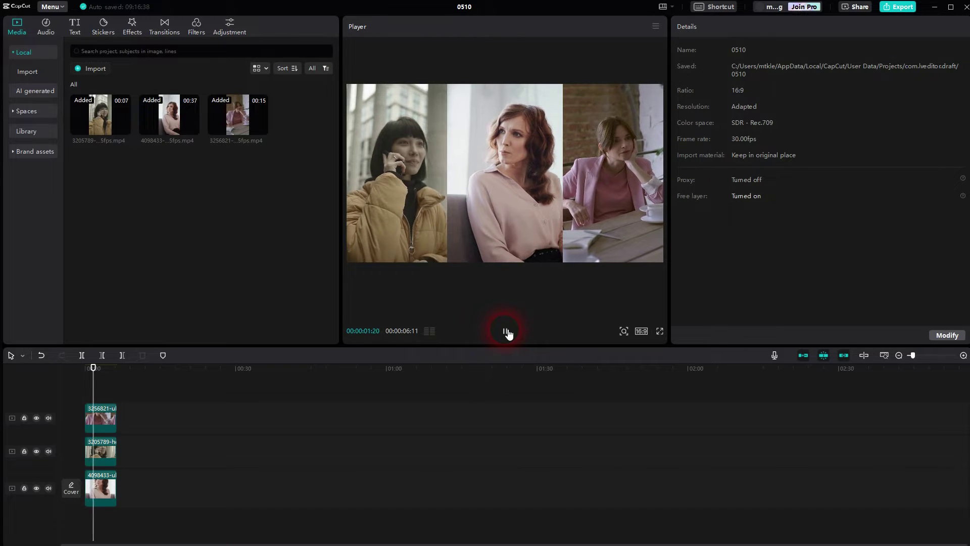
pyautogui.click(506, 331)
pyautogui.moveTo(100, 390); pyautogui.dragTo(80, 385)
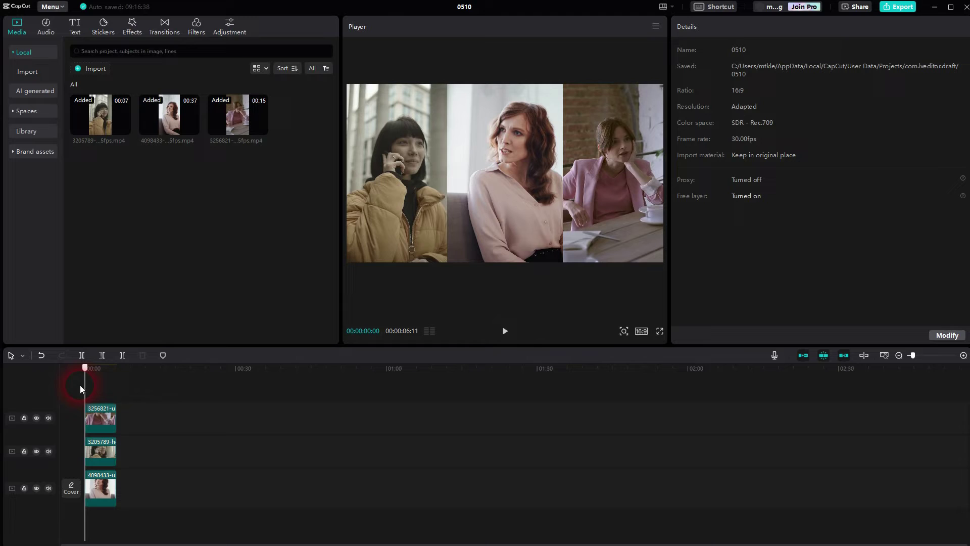
# Step: Apply the Slide Down entrance animation to the yellow-jacket clip with a duration of 0.5 s
pyautogui.click(101, 446)
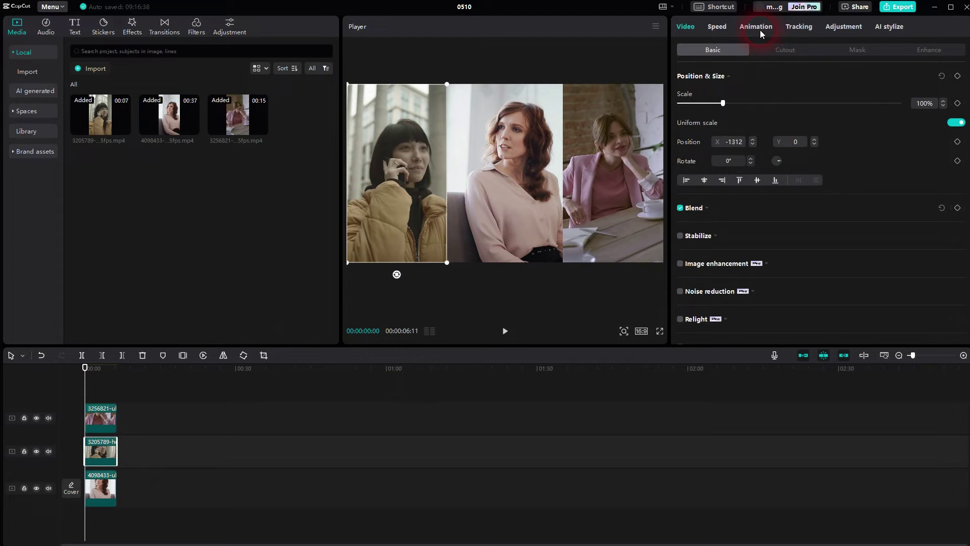
pyautogui.click(760, 31)
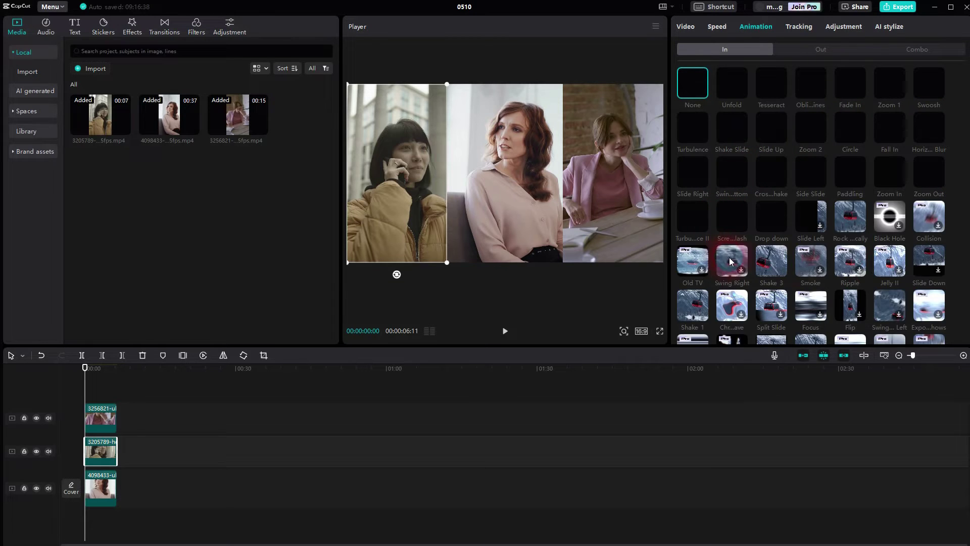
pyautogui.click(939, 270)
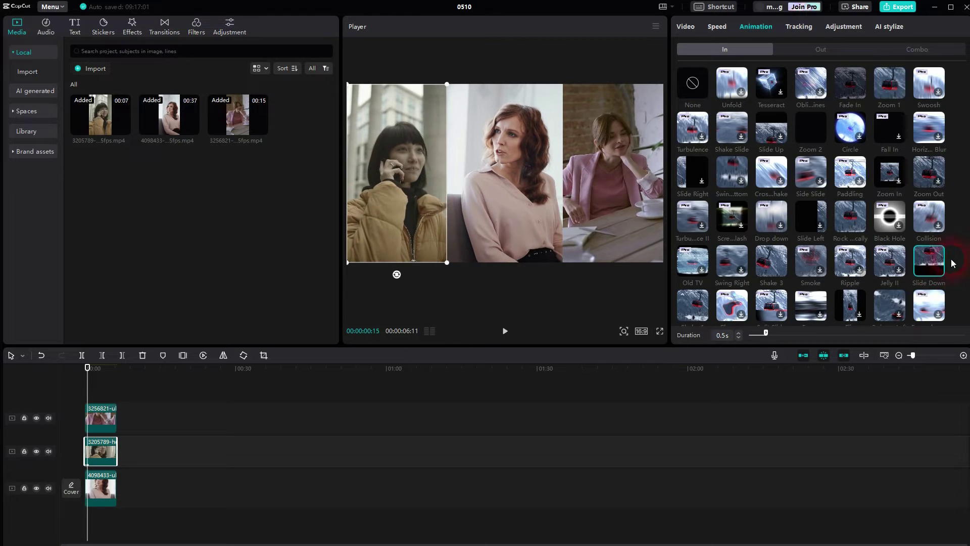
pyautogui.click(931, 262)
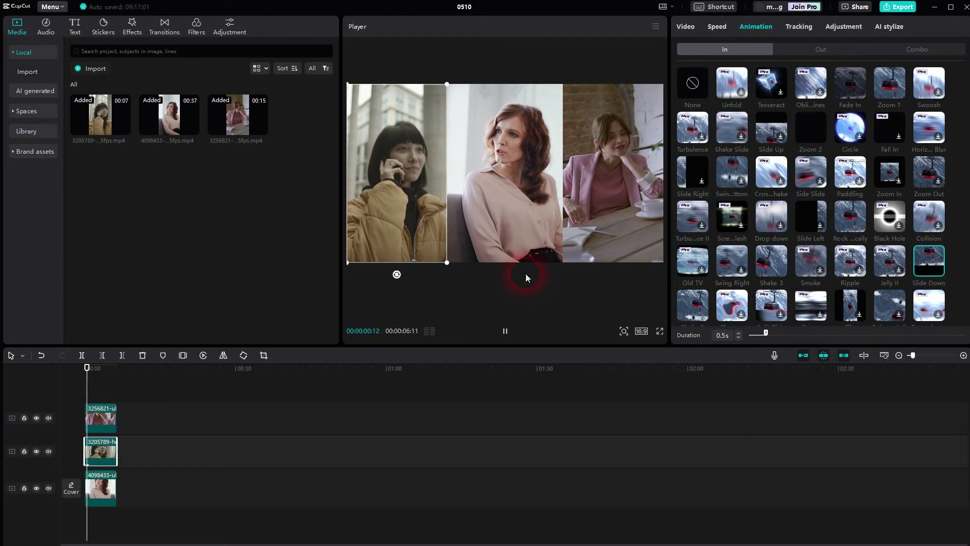
pyautogui.moveTo(765, 334); pyautogui.dragTo(780, 335)
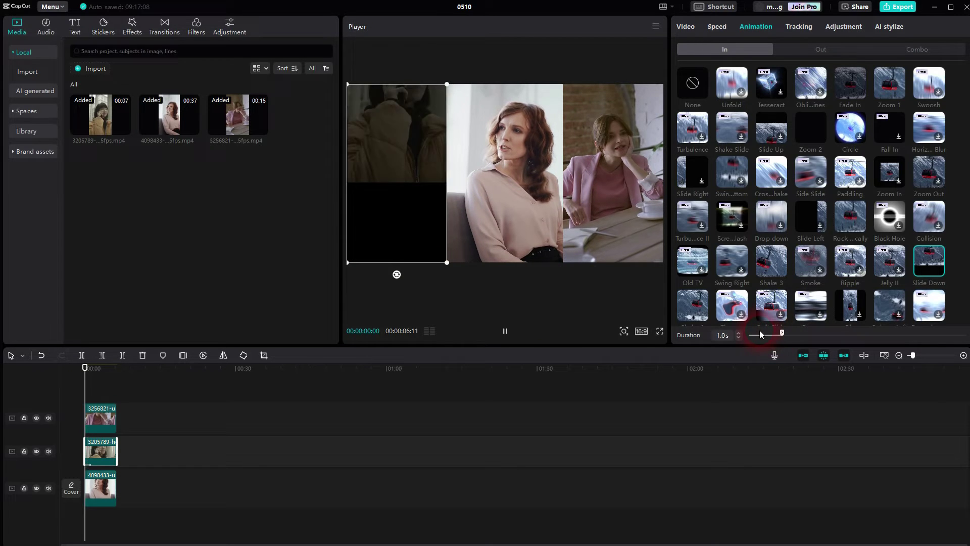
pyautogui.moveTo(782, 334); pyautogui.dragTo(772, 336)
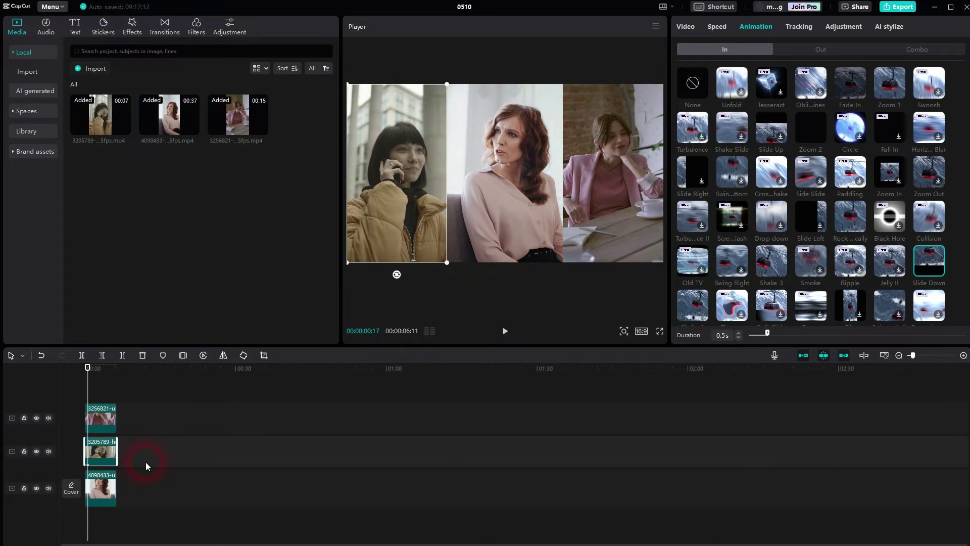
# Step: Try the Slide Down entrance animation on the middle pink-blouse clip and undo it
pyautogui.click(105, 488)
pyautogui.click(96, 393)
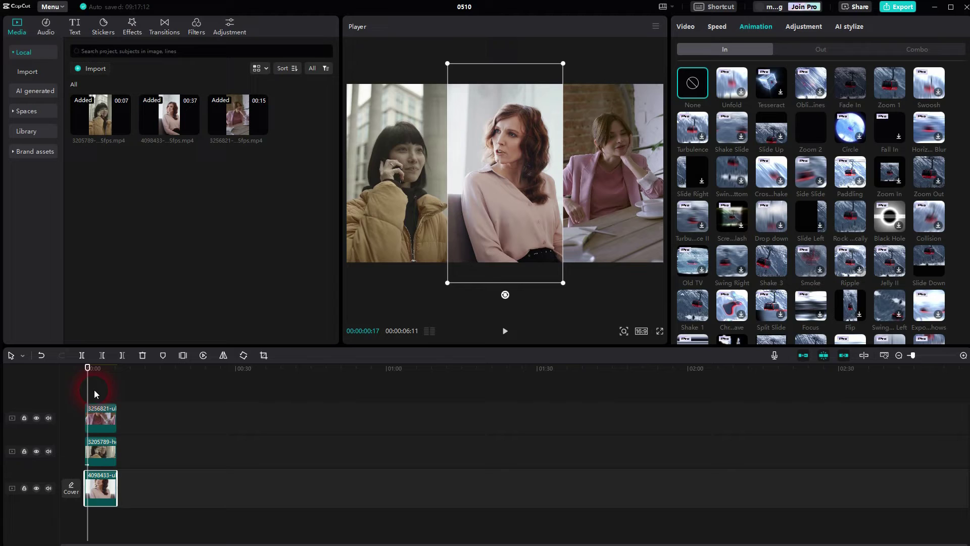
pyautogui.moveTo(91, 385); pyautogui.dragTo(93, 377)
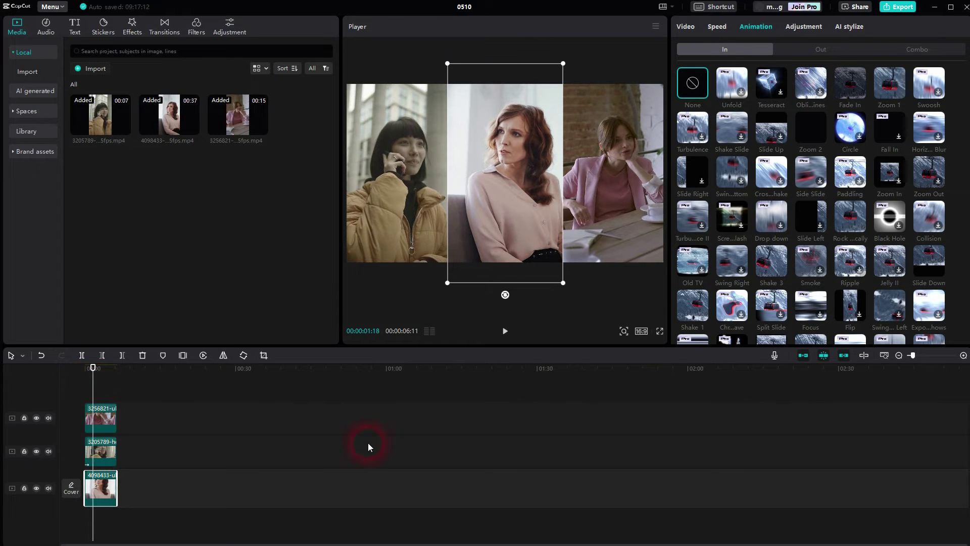
pyautogui.click(929, 260)
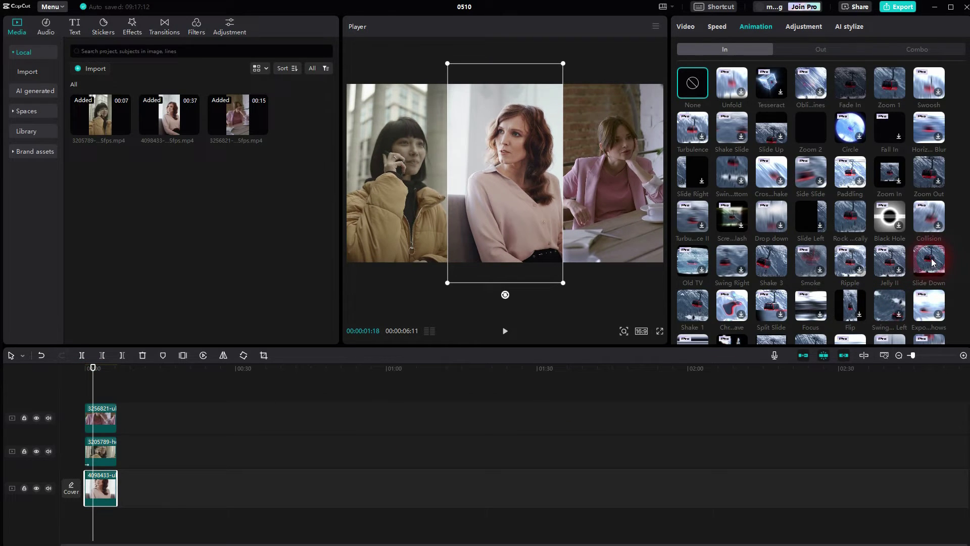
pyautogui.click(633, 304)
pyautogui.click(522, 243)
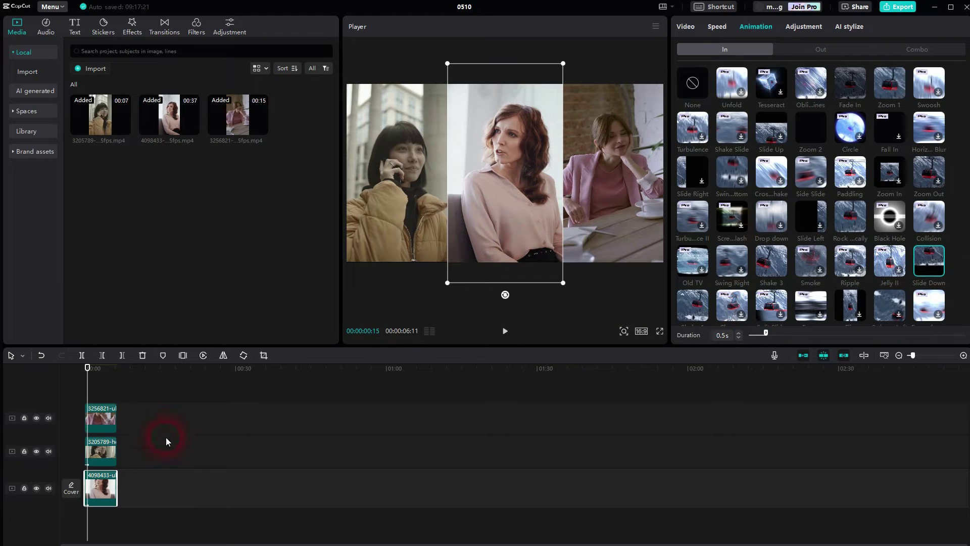
pyautogui.click(455, 361)
pyautogui.click(90, 394)
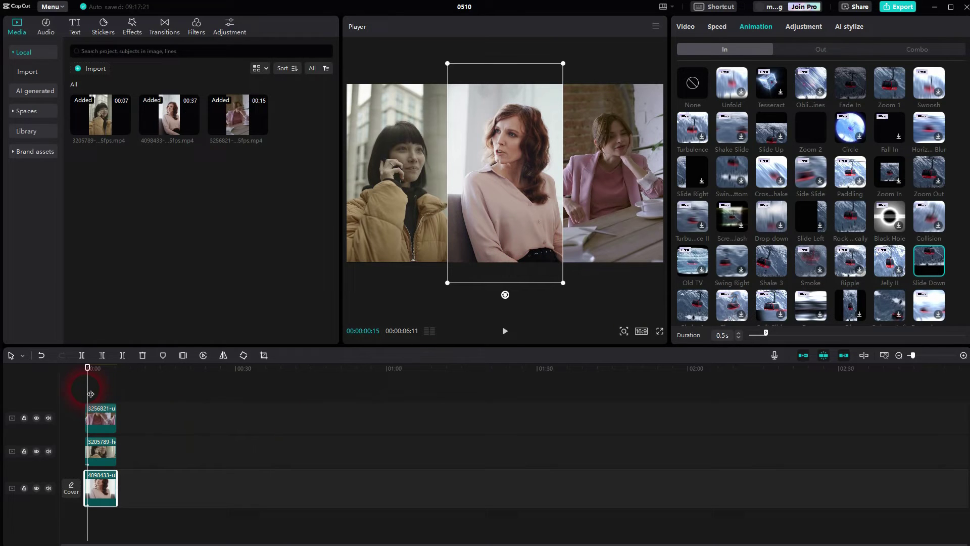
pyautogui.hotkey('ctrl', 'z')
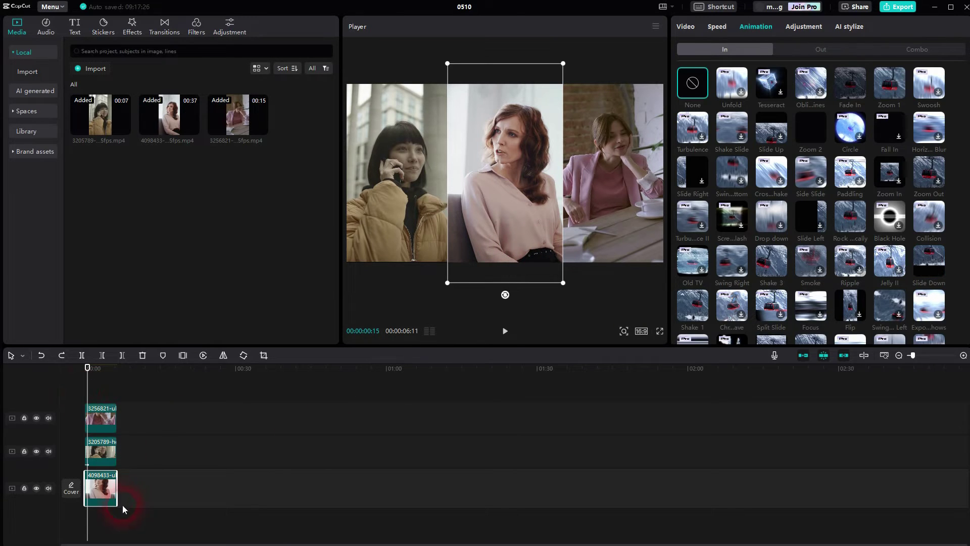
# Step: Split the pink-blouse clip on the main track at 00:00:01:09 and delete the piece before the cut
pyautogui.moveTo(88, 390); pyautogui.dragTo(89, 390)
pyautogui.click(93, 389)
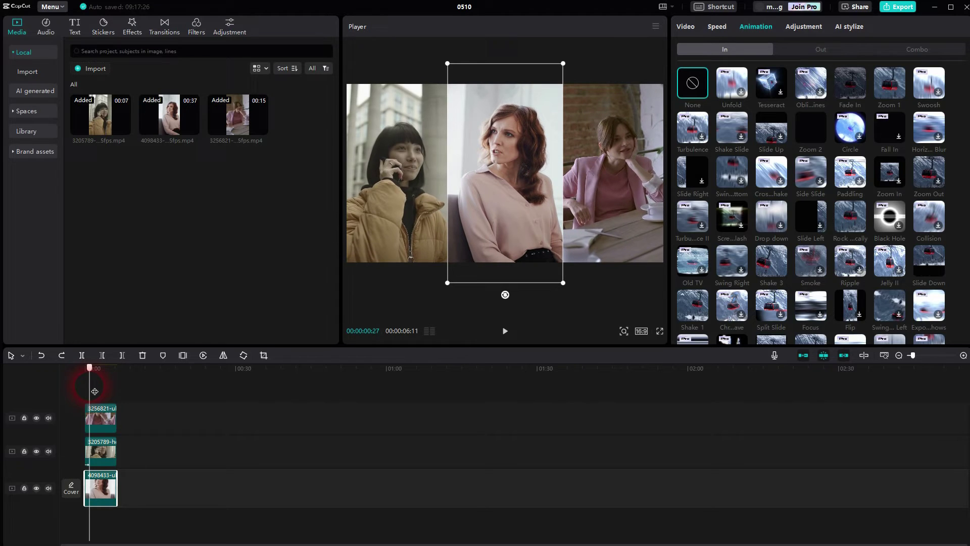
pyautogui.press('b')
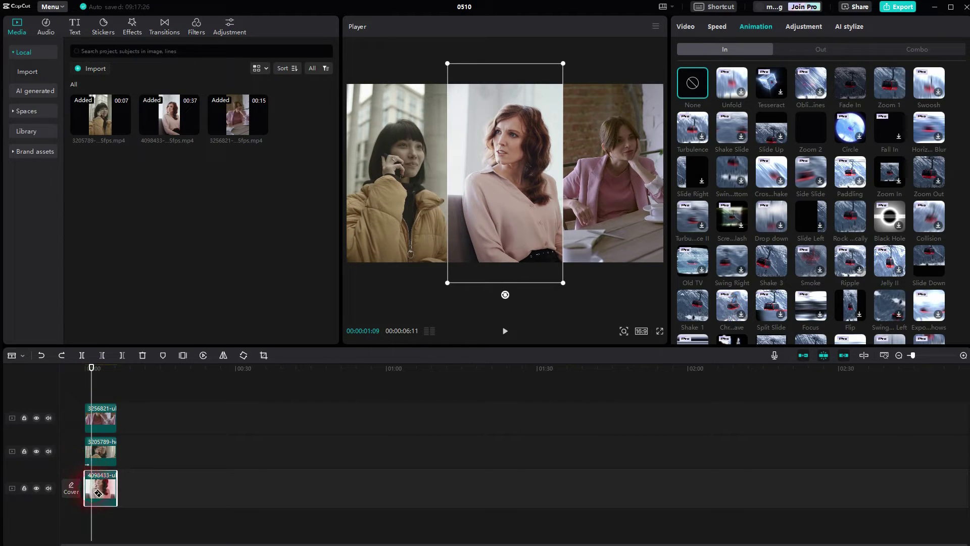
pyautogui.click(93, 489)
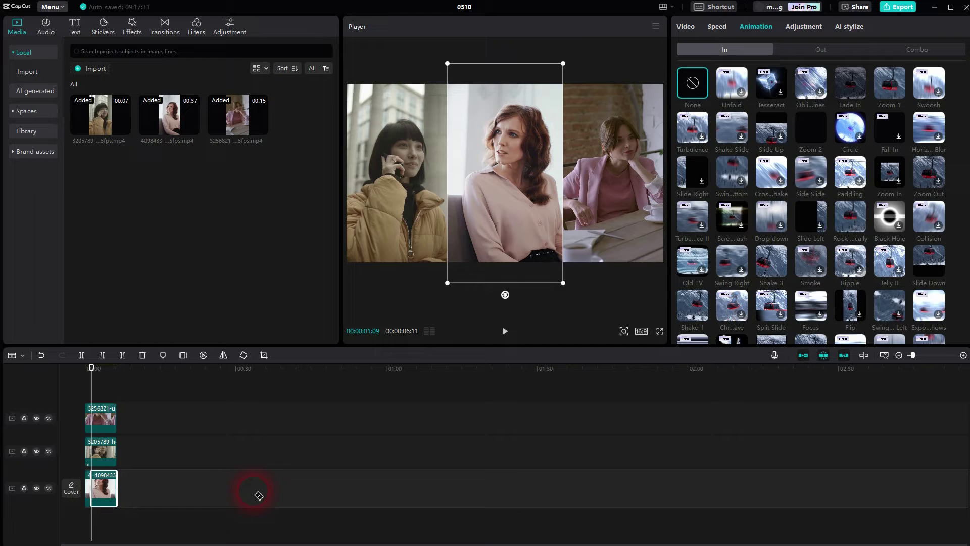
pyautogui.press('a')
pyautogui.click(89, 488)
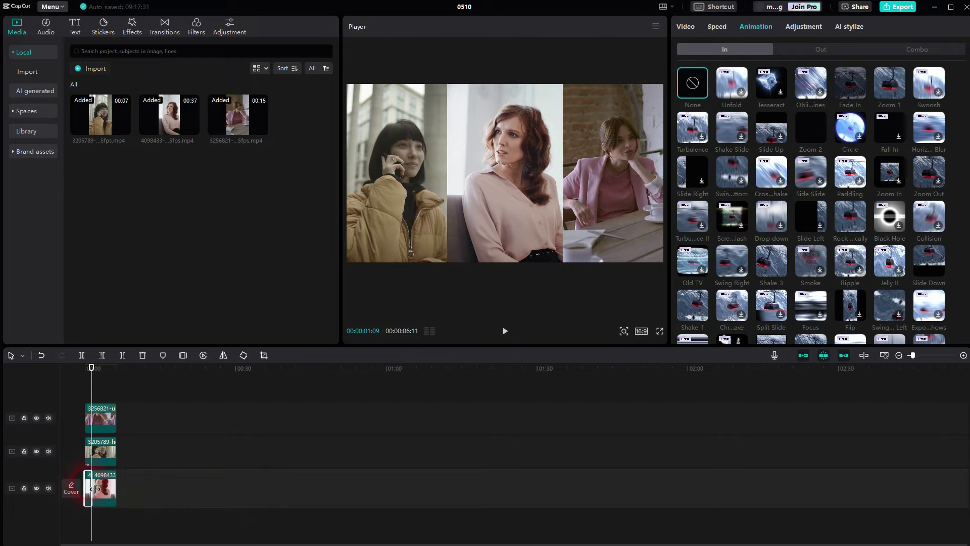
pyautogui.scroll(10, 92, 489)
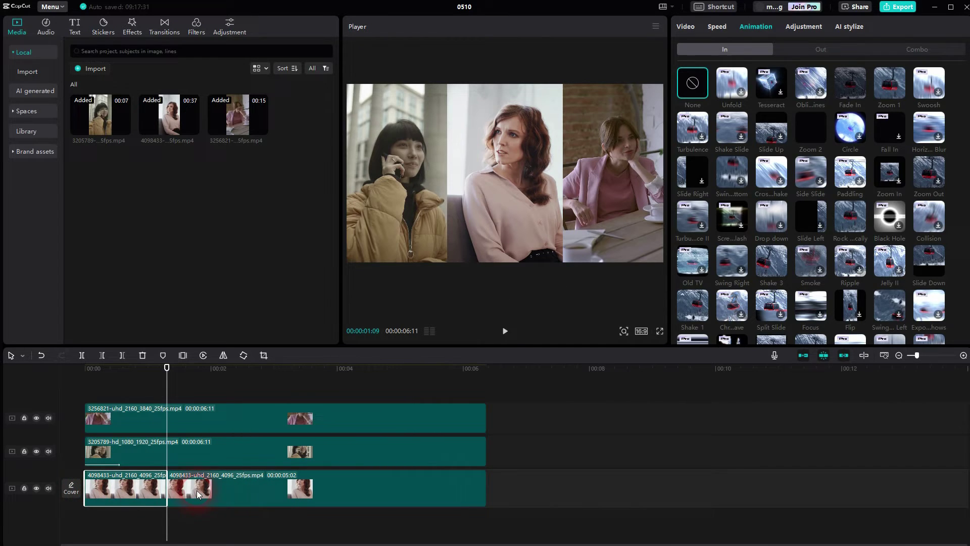
pyautogui.press('Delete')
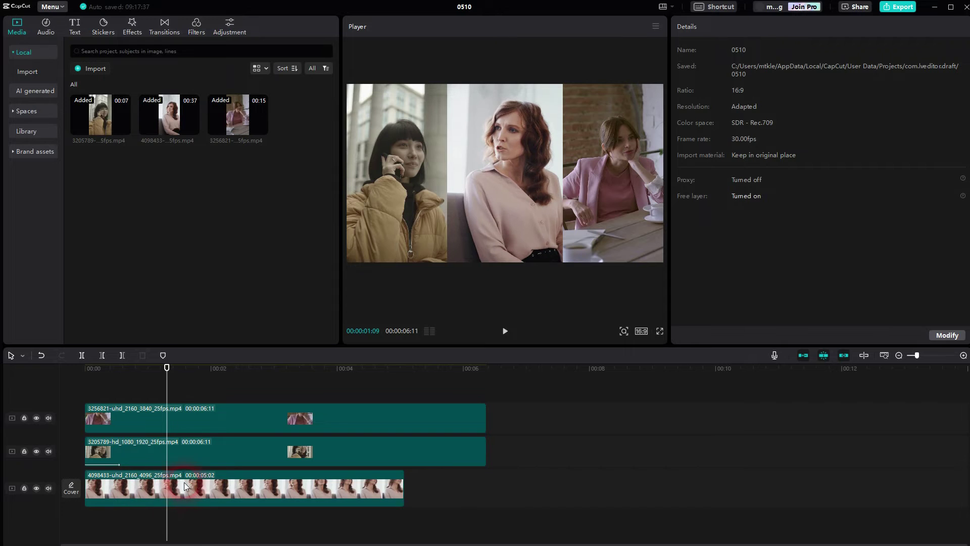
# Step: Turn off the main track magnet and move the pink-blouse clip to start at 00:00:01:09, with its end flush with the other clips
pyautogui.moveTo(184, 481); pyautogui.dragTo(271, 482)
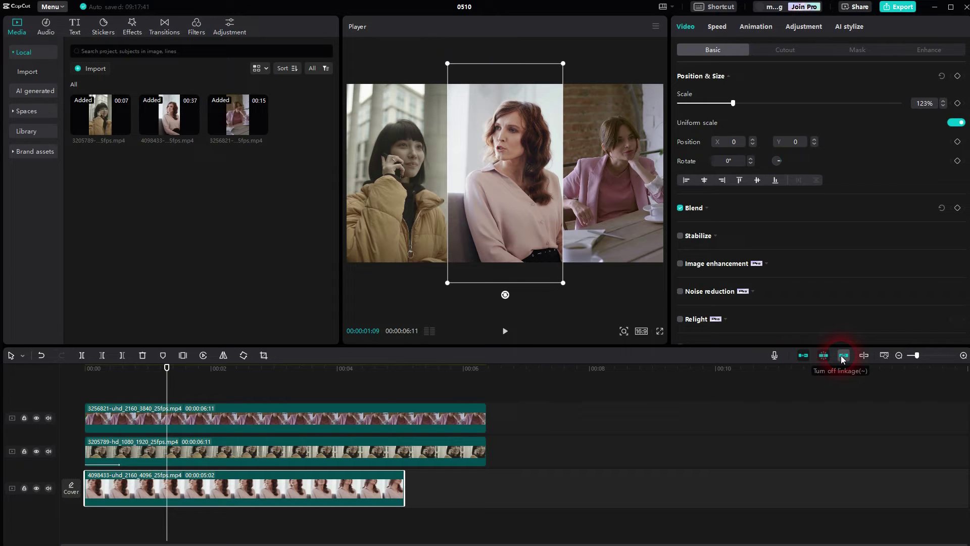
pyautogui.click(801, 356)
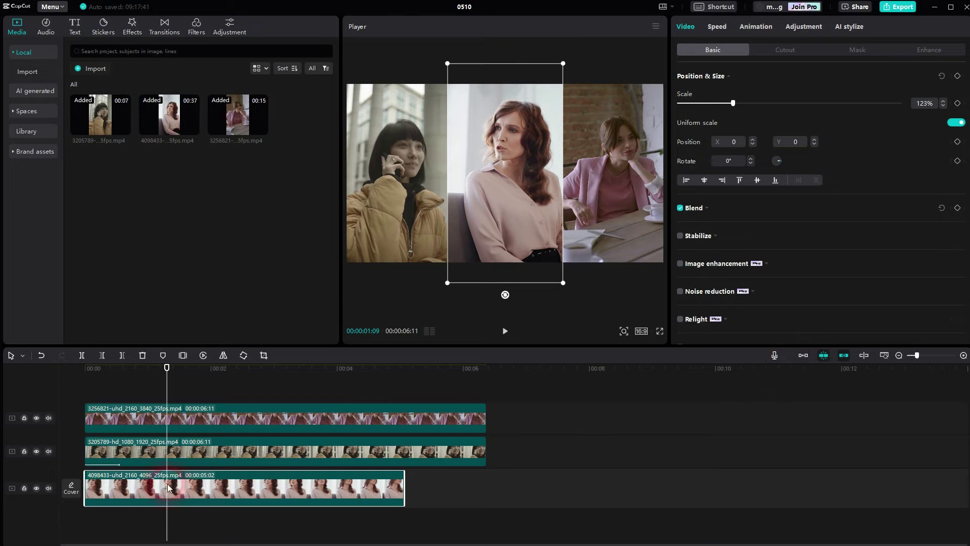
pyautogui.moveTo(128, 486); pyautogui.dragTo(206, 483)
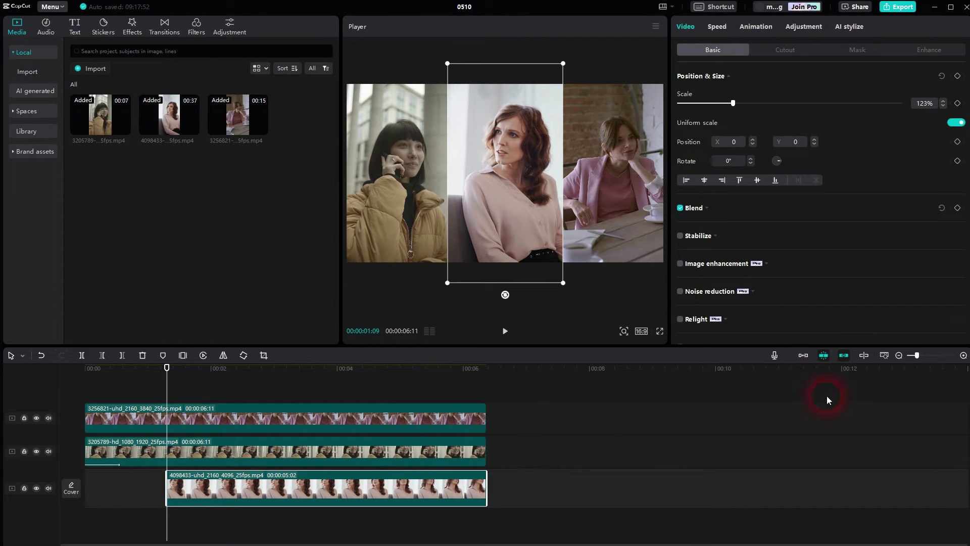
pyautogui.click(805, 355)
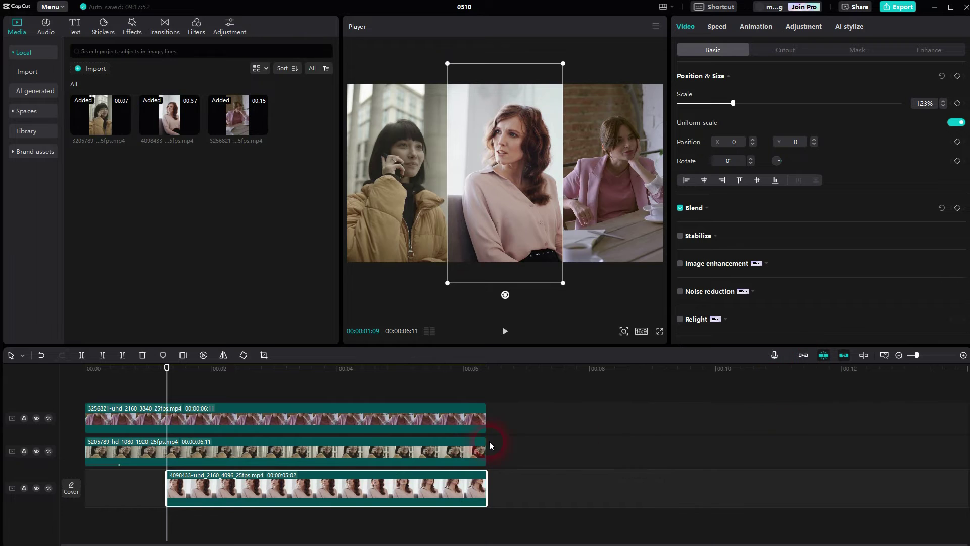
# Step: Apply the Slide Down entrance animation to the pink-blouse clip with a duration of 0.5 s
pyautogui.click(285, 482)
pyautogui.click(829, 133)
pyautogui.click(733, 28)
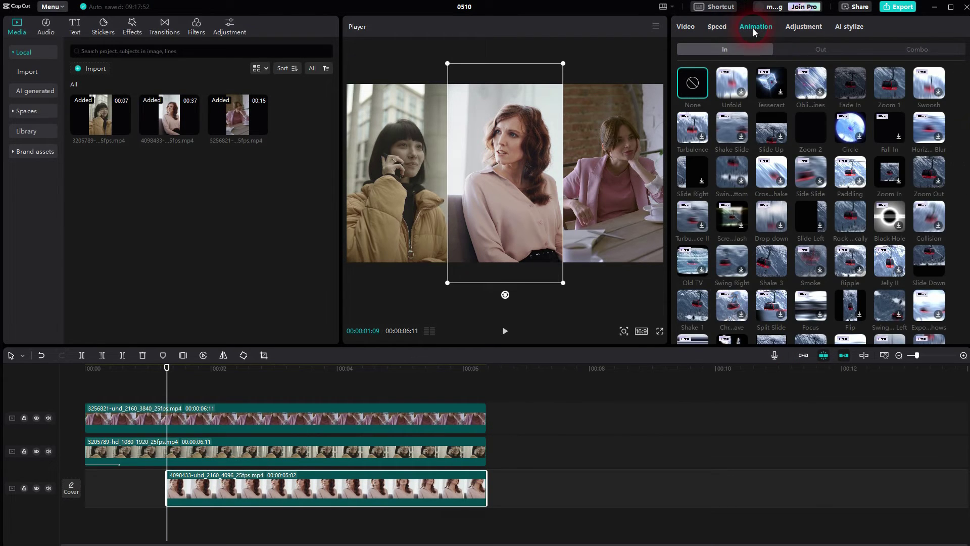
pyautogui.click(930, 263)
# Step: Play the split screen from the start to check the entrances of the first two clips
pyautogui.moveTo(166, 368); pyautogui.dragTo(78, 400)
pyautogui.click(209, 388)
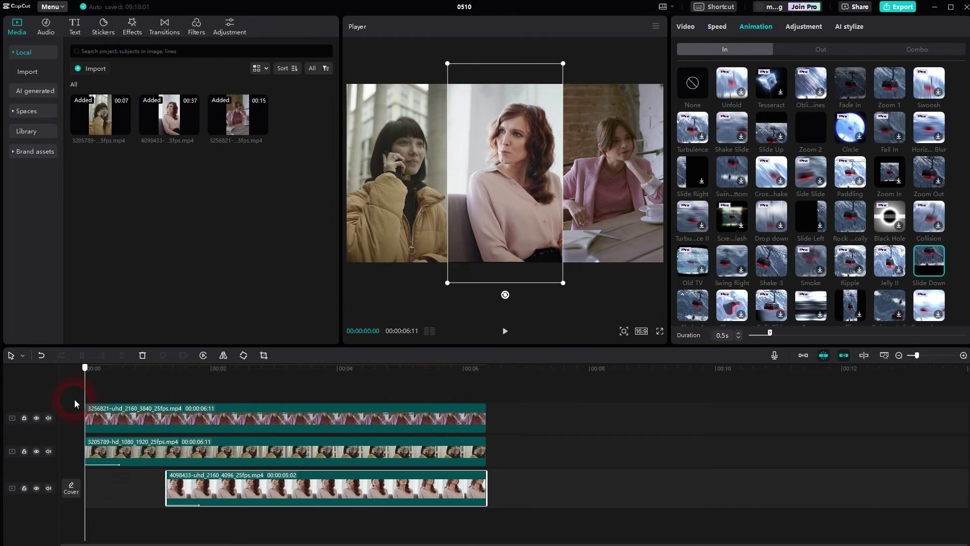
pyautogui.click(505, 331)
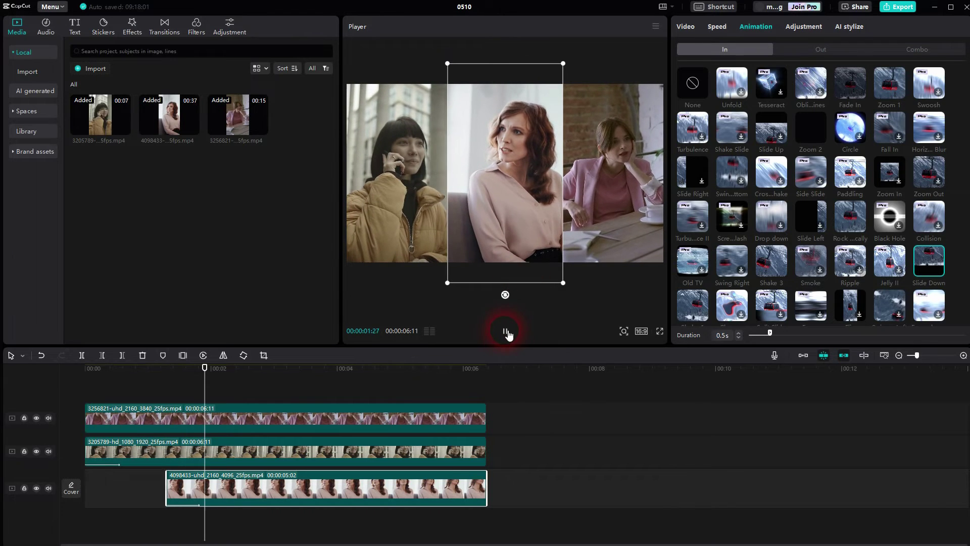
# Step: Split the pink-blazer clip at 00:00:02:03 and delete the piece before the cut
pyautogui.click(217, 375)
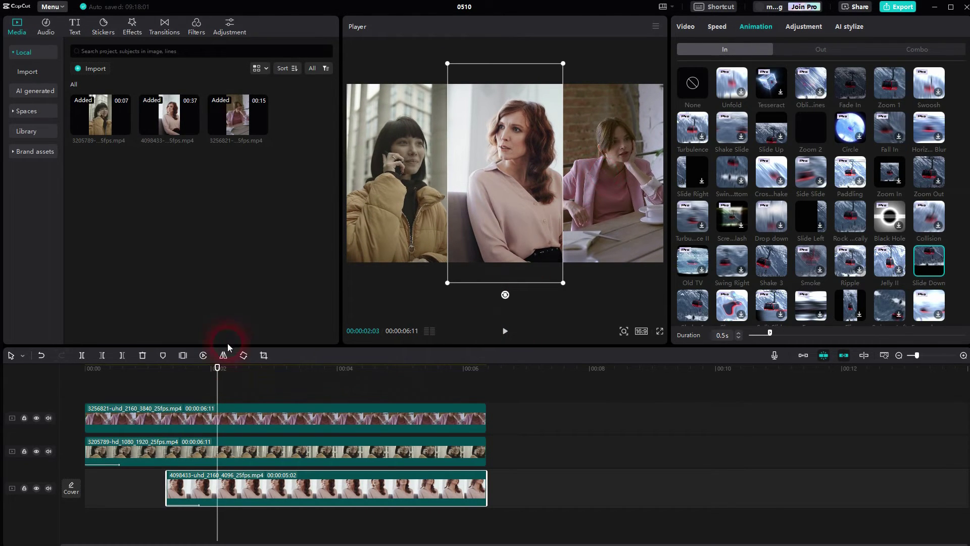
pyautogui.press('b')
pyautogui.click(224, 419)
pyautogui.press('a')
pyautogui.click(180, 413)
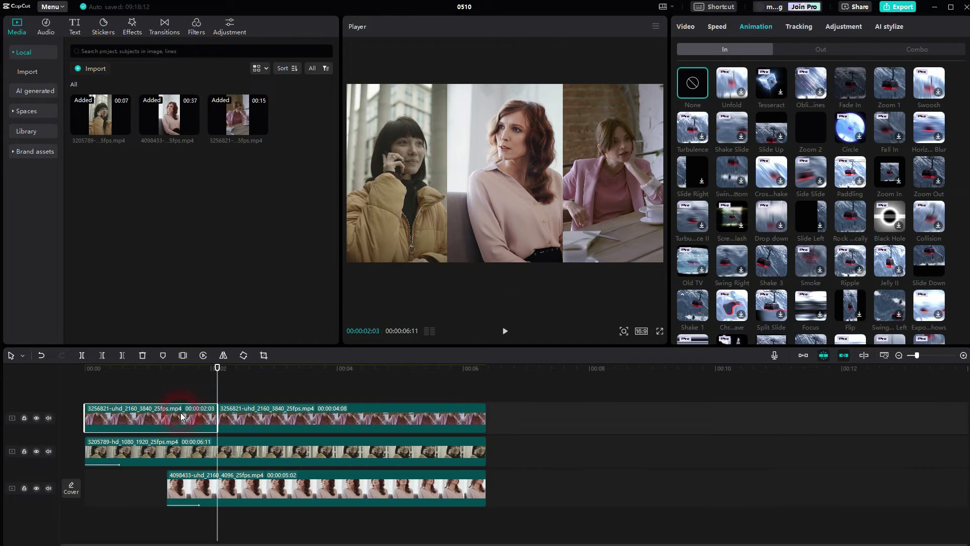
pyautogui.press('Delete')
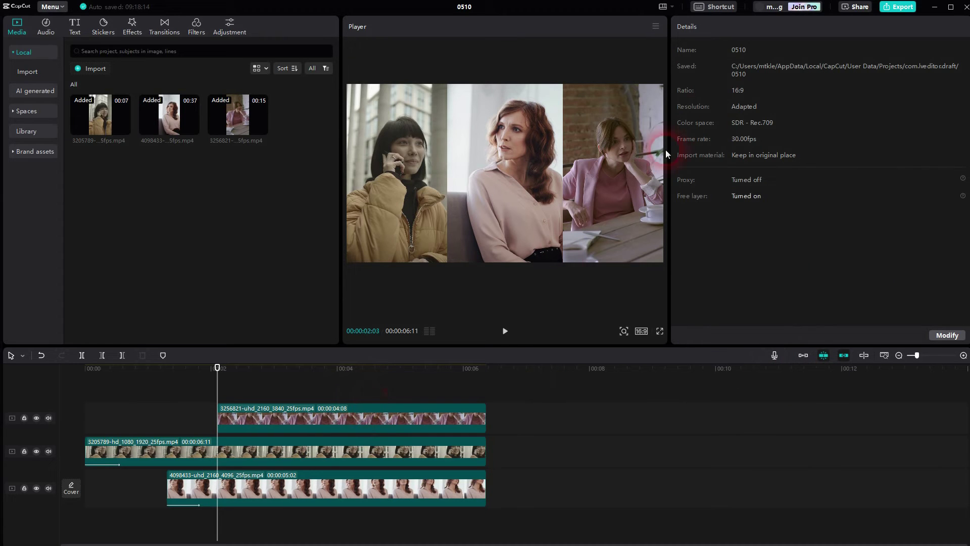
# Step: Add a position keyframe at the start of the pink-blazer clip and move the clip out of the frame horizontally to X 2574, Y 0
pyautogui.click(411, 413)
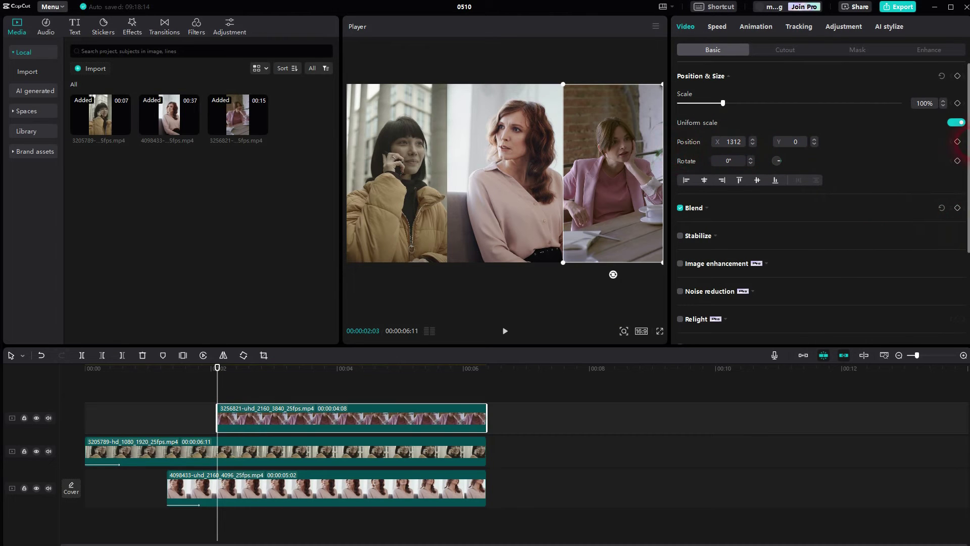
pyautogui.click(958, 142)
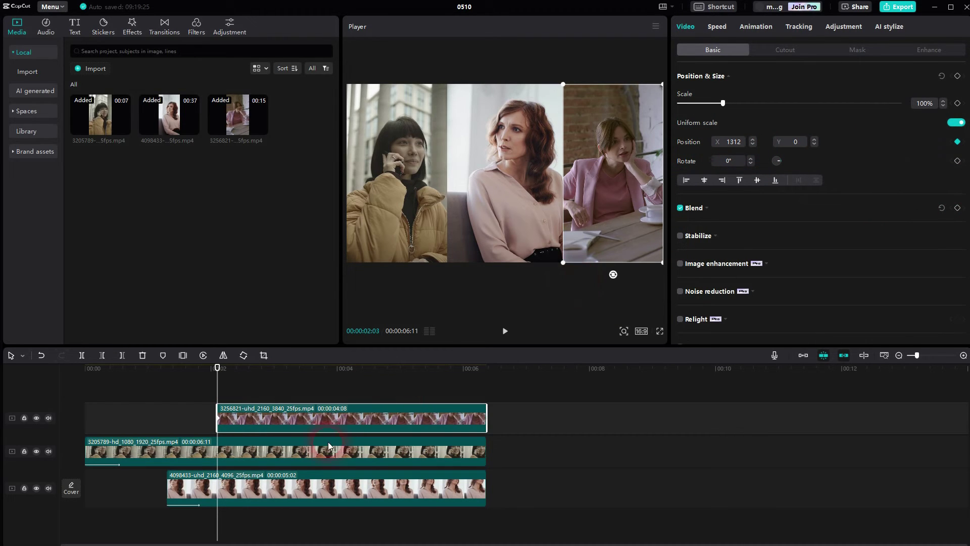
pyautogui.click(376, 453)
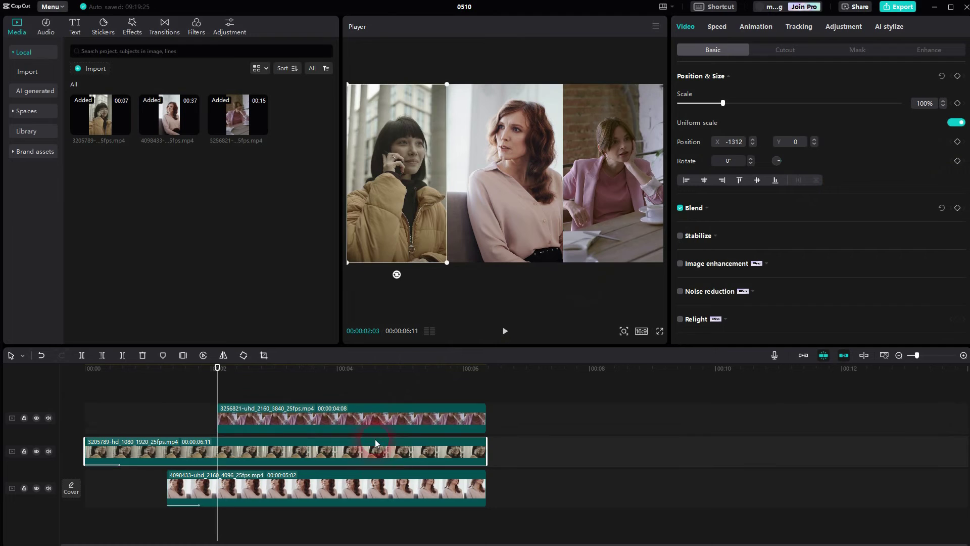
pyautogui.click(367, 416)
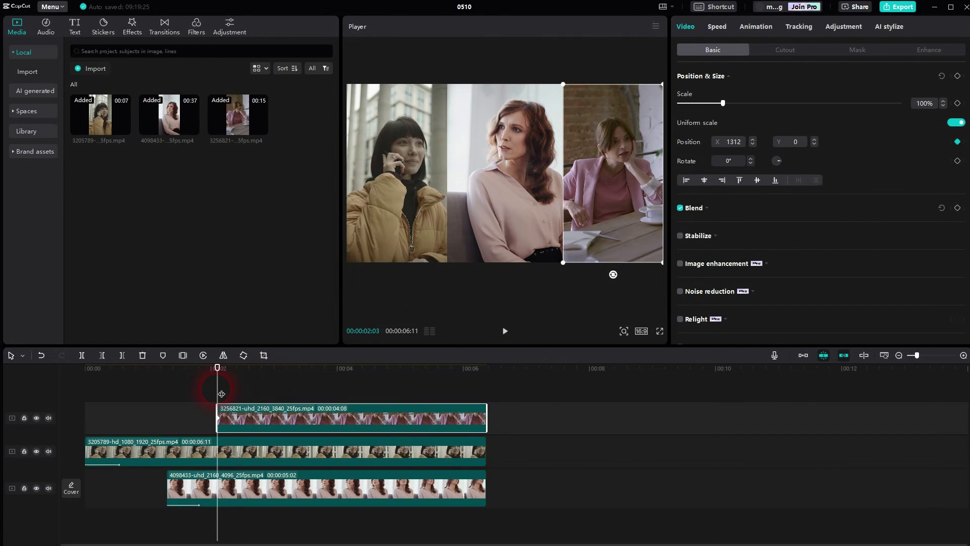
pyautogui.moveTo(596, 153); pyautogui.dragTo(681, 149)
pyautogui.moveTo(695, 149); pyautogui.dragTo(701, 150)
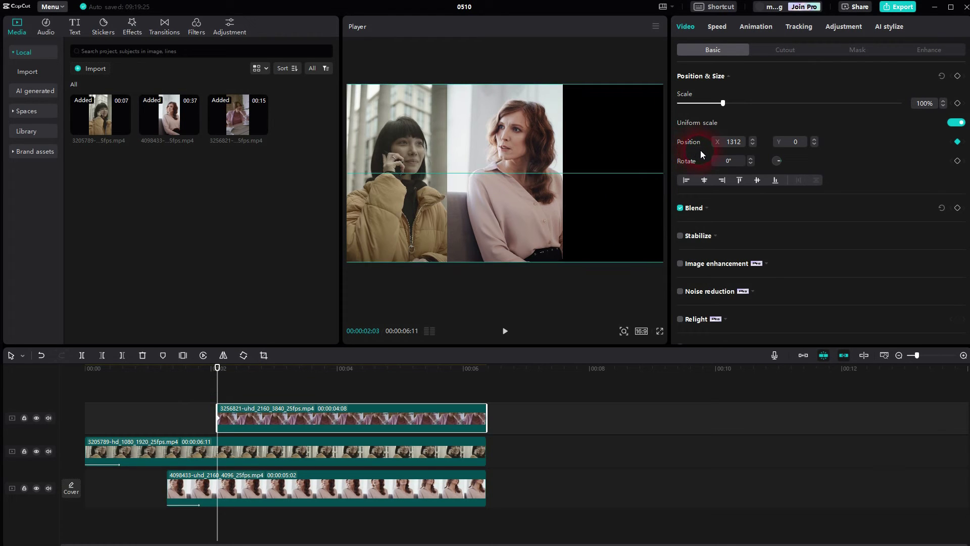
# Step: Add a second position keyframe to the pink-blazer clip at 00:00:02:18 and set its X position to 2074
pyautogui.moveTo(228, 388); pyautogui.dragTo(253, 389)
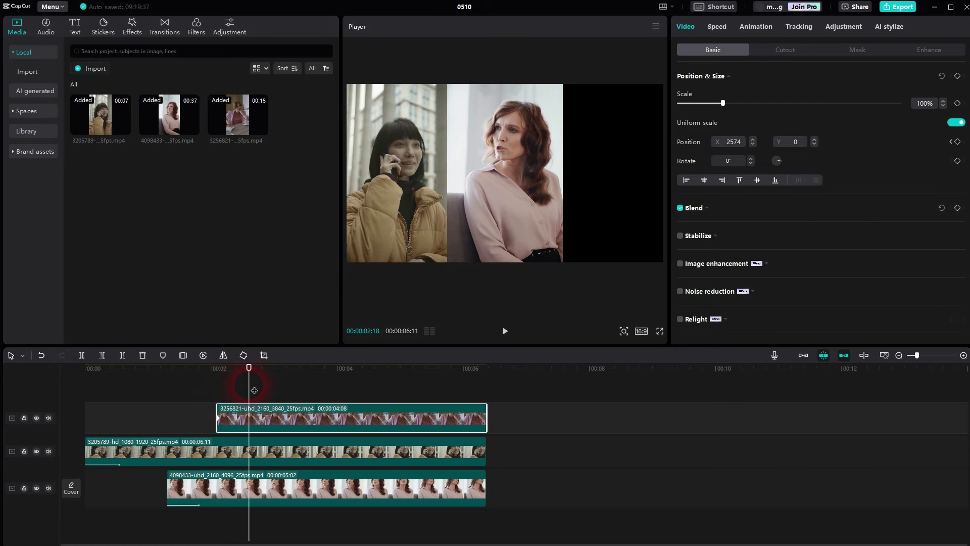
pyautogui.click(960, 145)
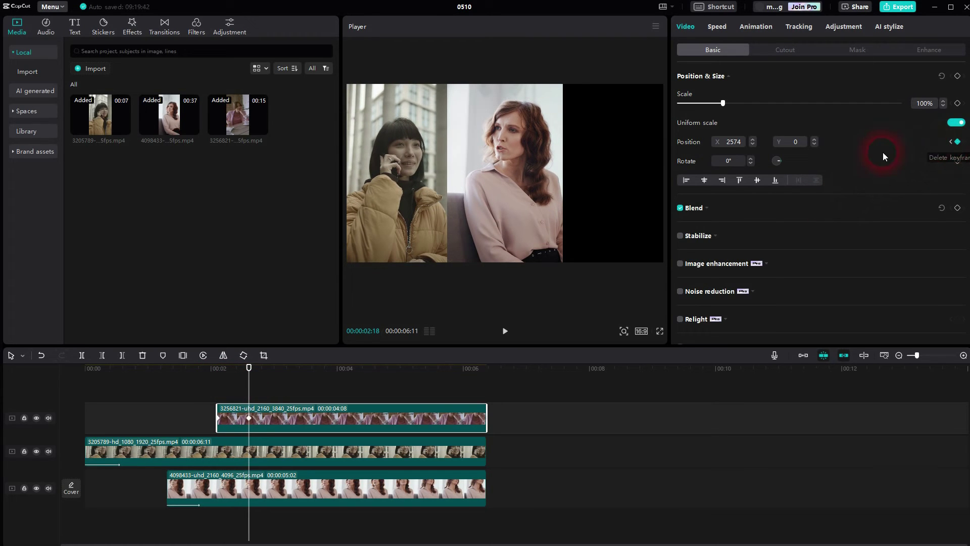
pyautogui.click(732, 147)
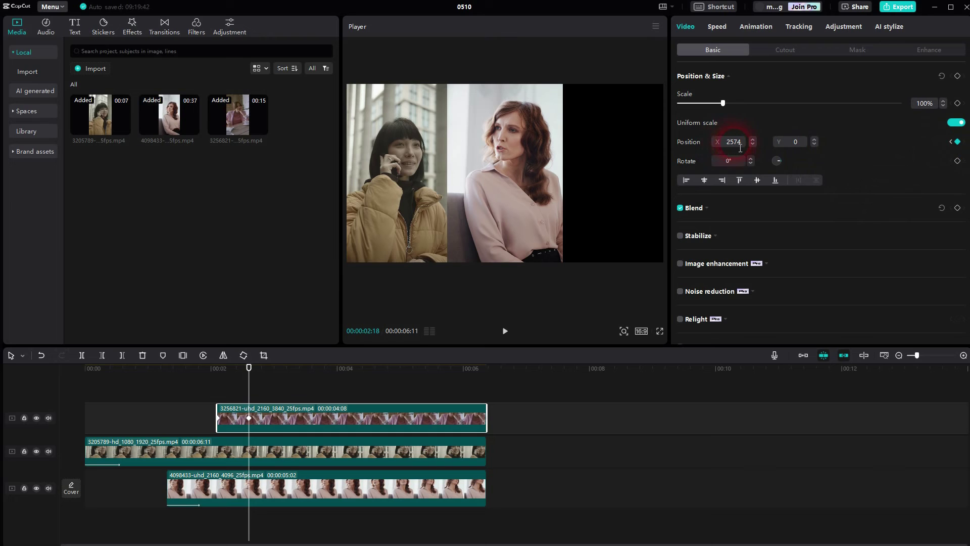
pyautogui.click(785, 161)
pyautogui.press('BackSpace')
pyautogui.write('0')
pyautogui.press('Return')
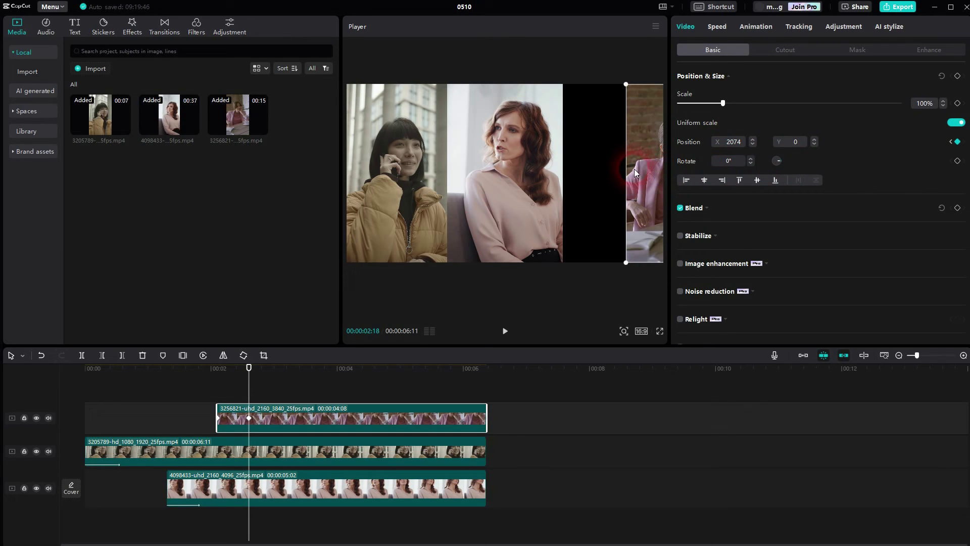
# Step: Move the pink-blazer clip at this keyframe horizontally to X 1312, flush against the middle clip
pyautogui.click(613, 169)
pyautogui.click(367, 423)
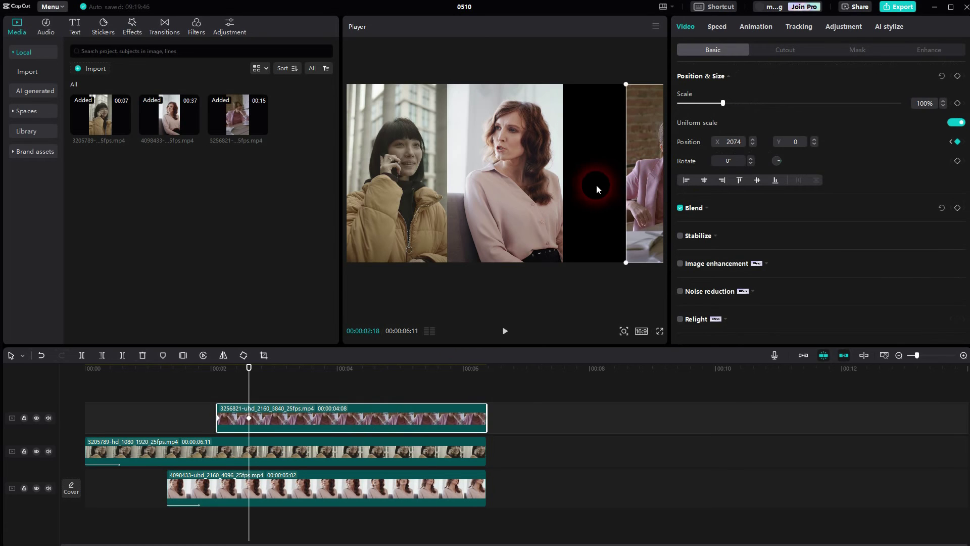
pyautogui.moveTo(636, 177); pyautogui.dragTo(575, 174)
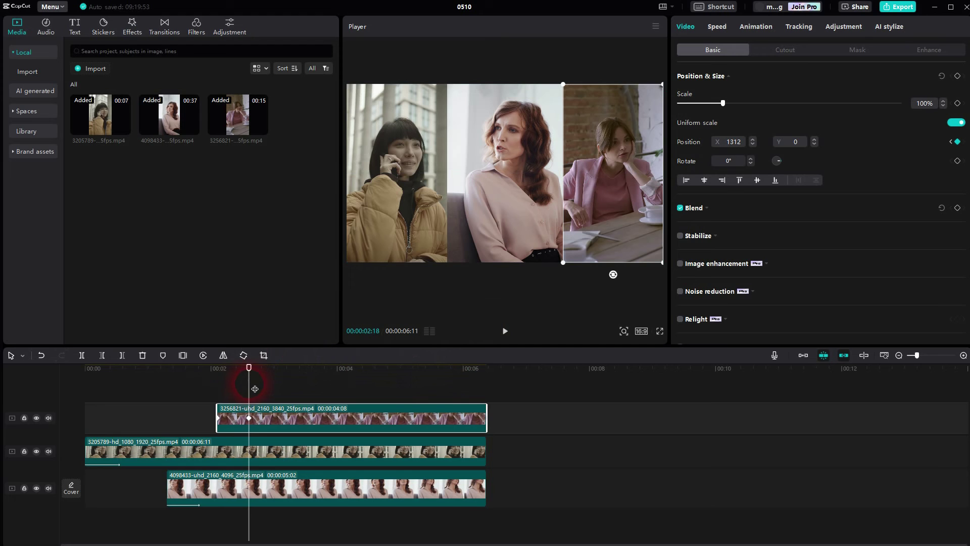
# Step: Preview the pink-blazer clip's slide-in and play the split screen from the start to check all three entrances
pyautogui.moveTo(245, 376); pyautogui.dragTo(203, 379)
pyautogui.press('space')
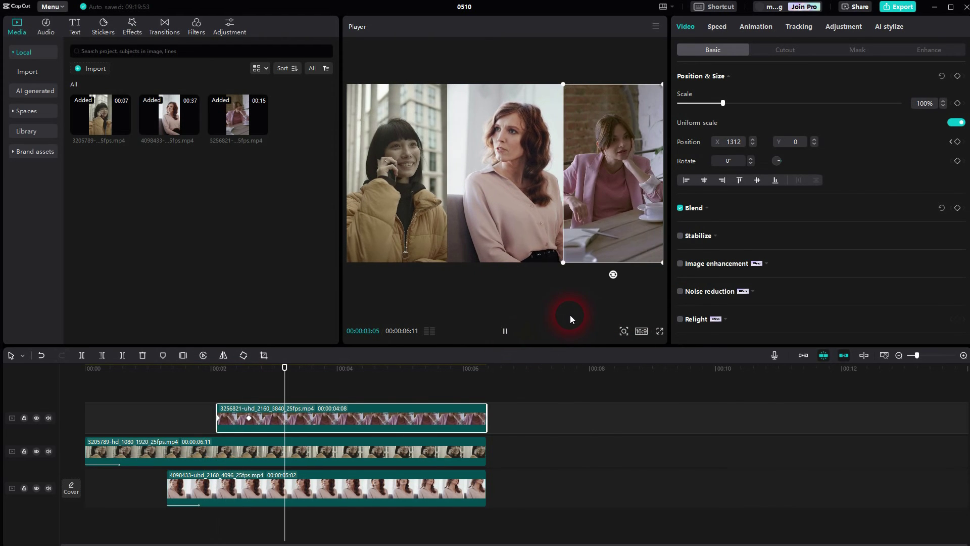
pyautogui.click(415, 388)
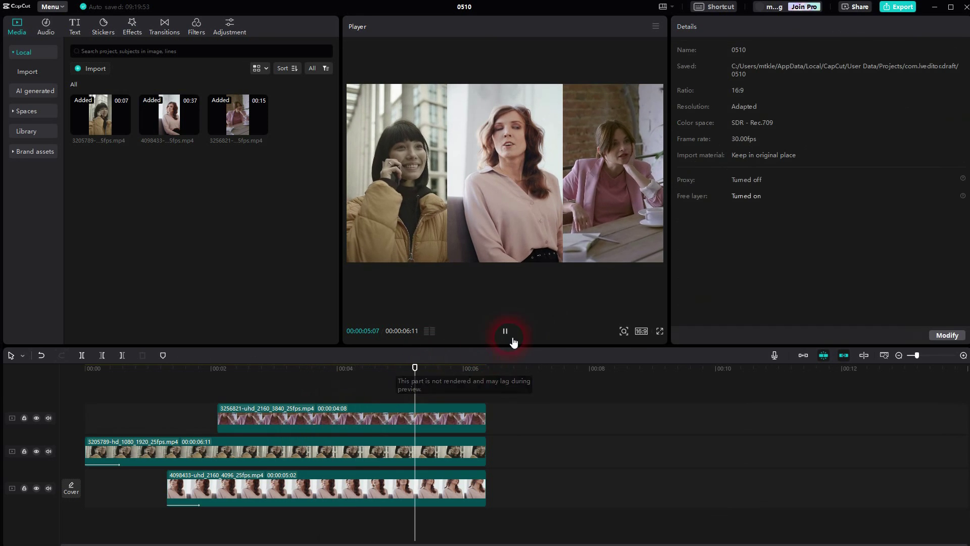
pyautogui.click(504, 331)
pyautogui.click(39, 433)
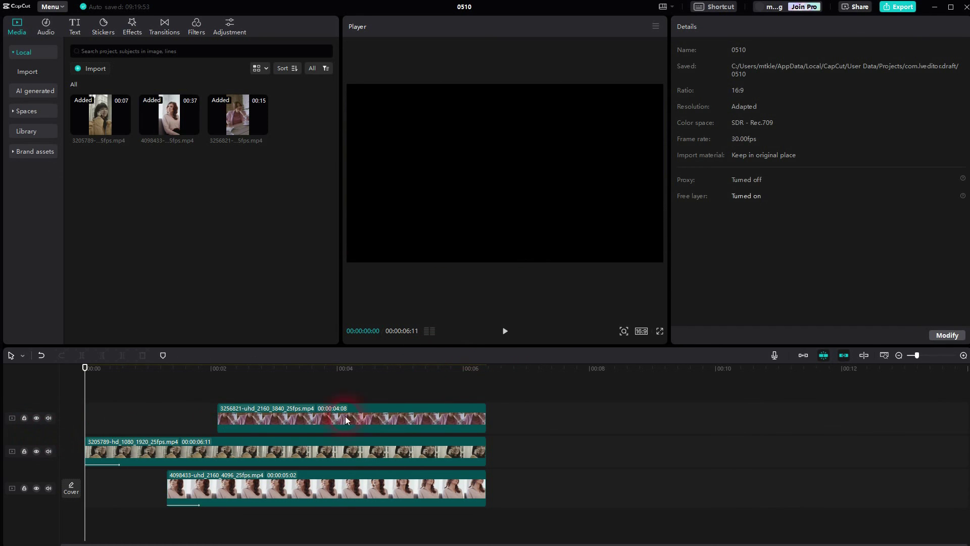
pyautogui.click(504, 331)
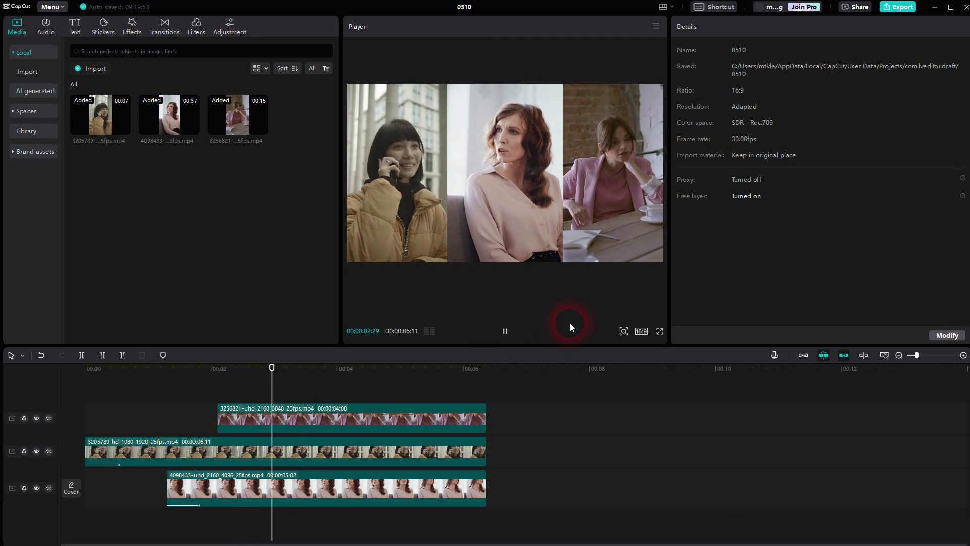
pyautogui.click(507, 332)
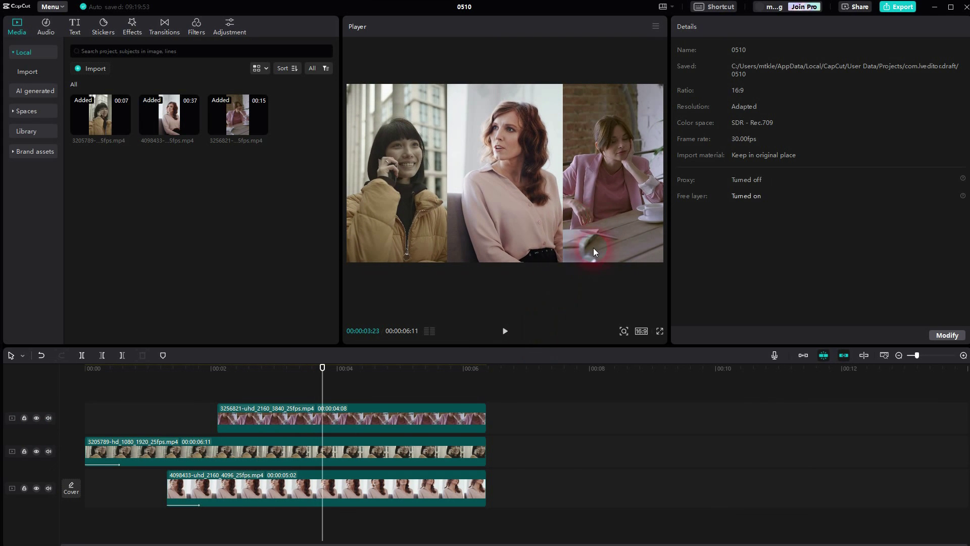